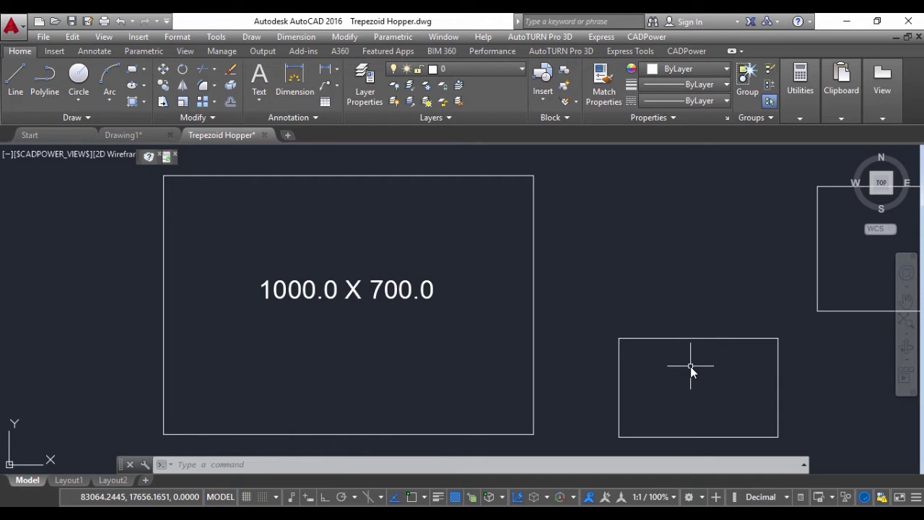
- Show the CADPower Polyline Tools > Vertex Management submenu next to the 1000 X 700 rectangle
left_click(645, 37)
mouse_move(650, 58)
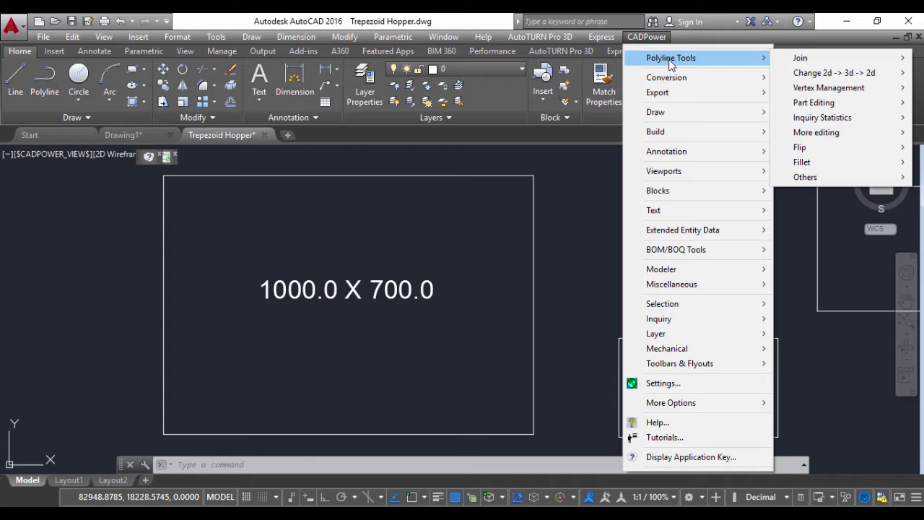
mouse_move(818, 88)
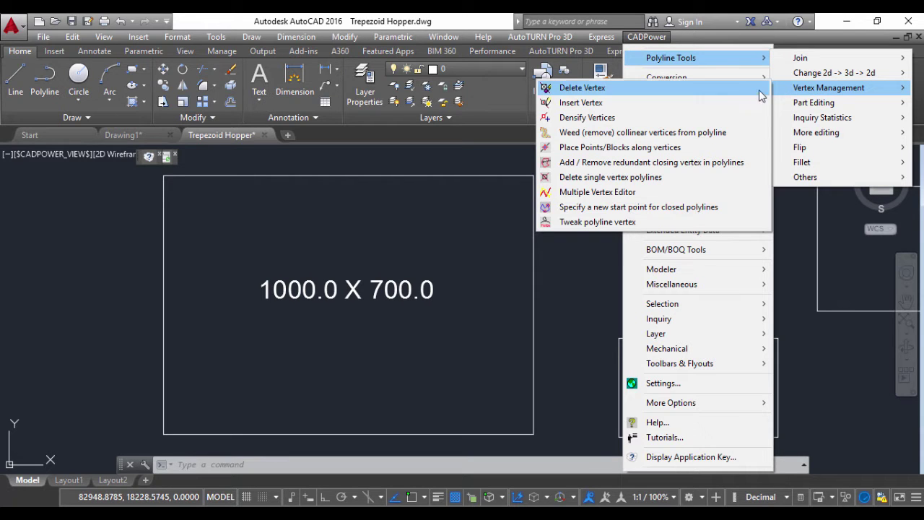
- Start the Multiple Vertex Editor with X direction and Move Dynamic [General] at 10.00 per X step
left_click(584, 195)
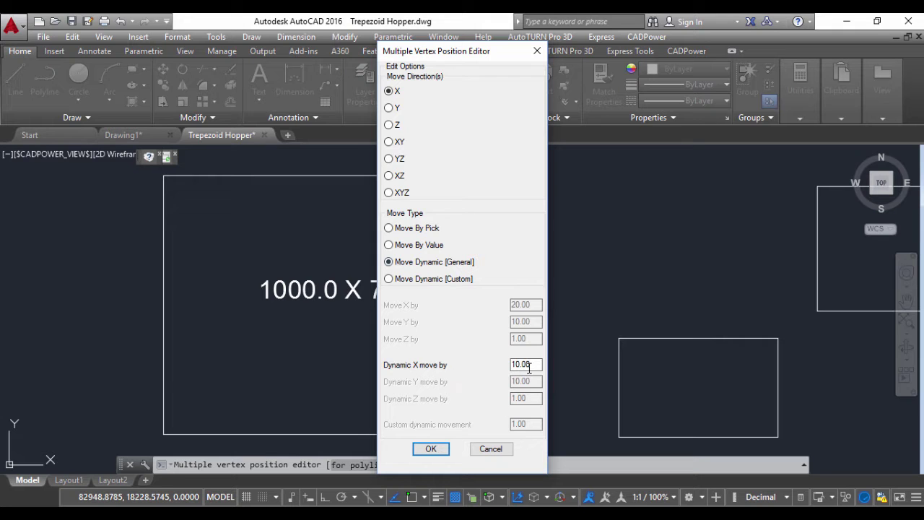
left_click(429, 450)
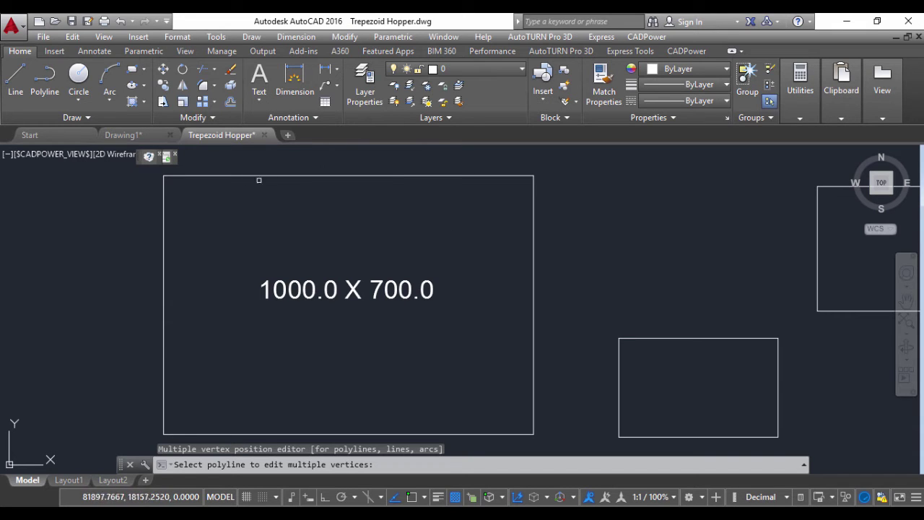
- Move the rectangle's top-left and top-right corners 10 along X, keeping area 700000
left_click(438, 179)
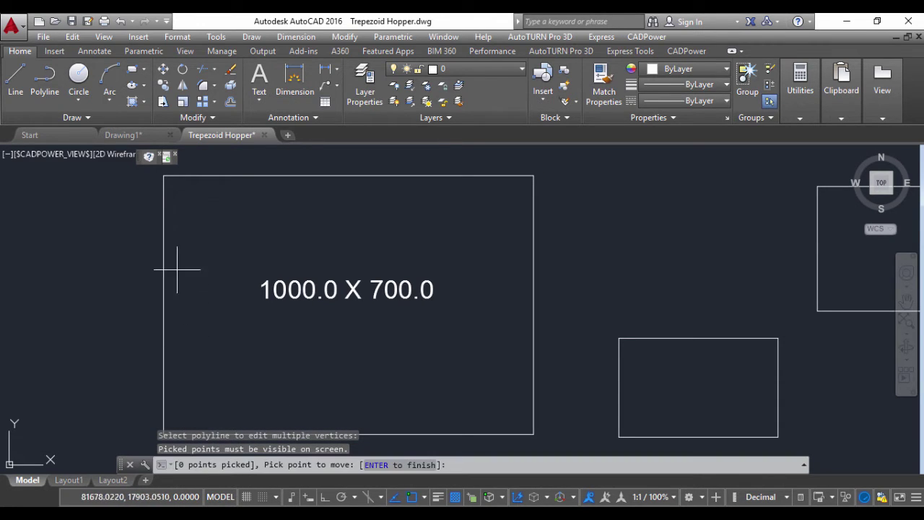
left_click(164, 176)
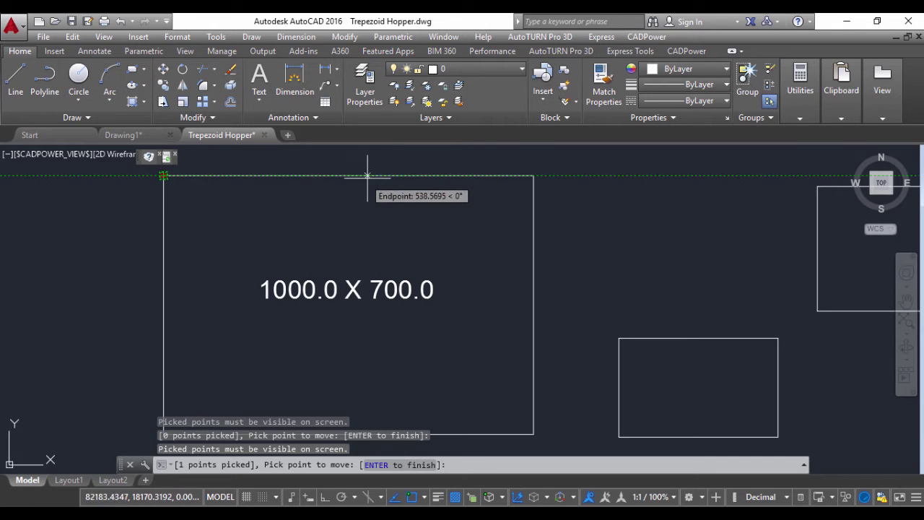
left_click(534, 176)
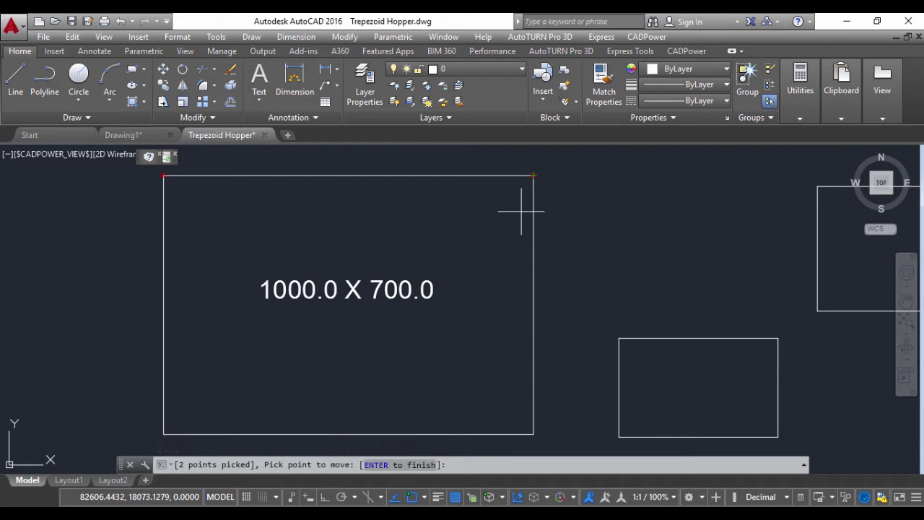
key("Return")
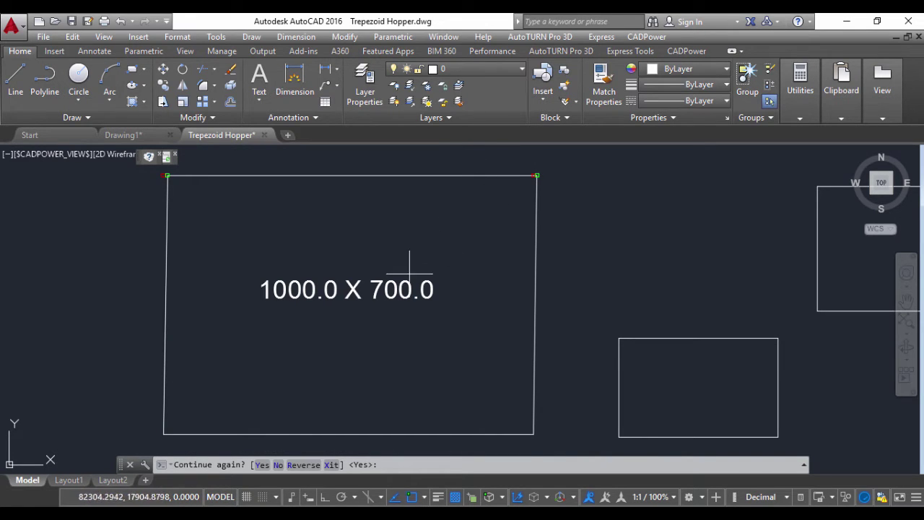
key("F2")
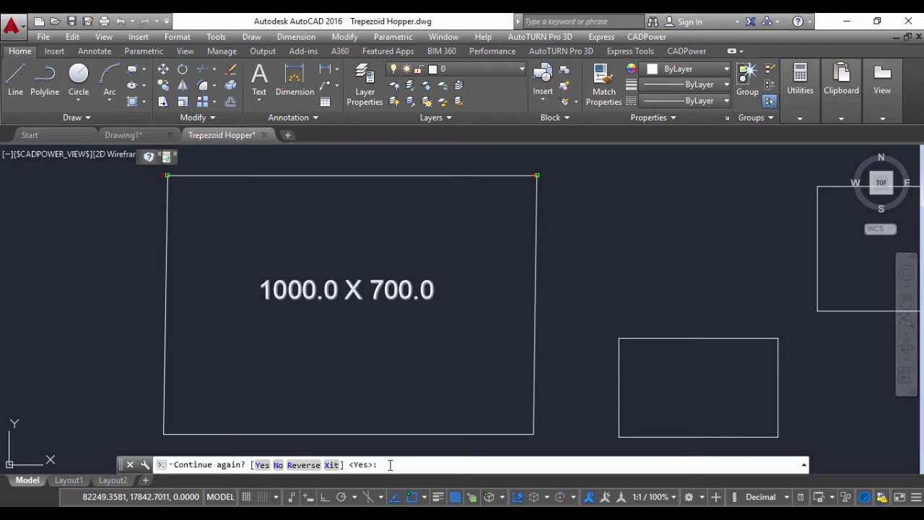
- Repeat the +X corner move six more times, reaching perimeter 3467.5149
key("Return")
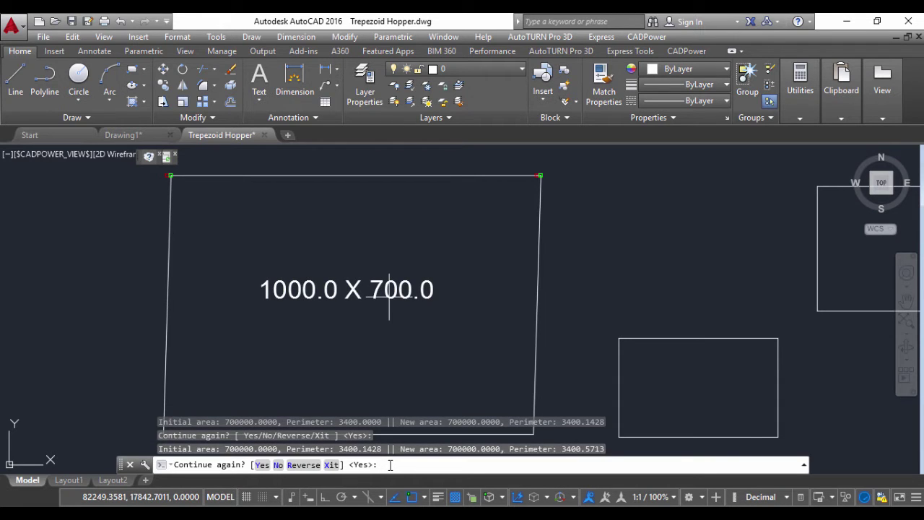
key("Return")
key("Return")
key("Return")
key("Return")
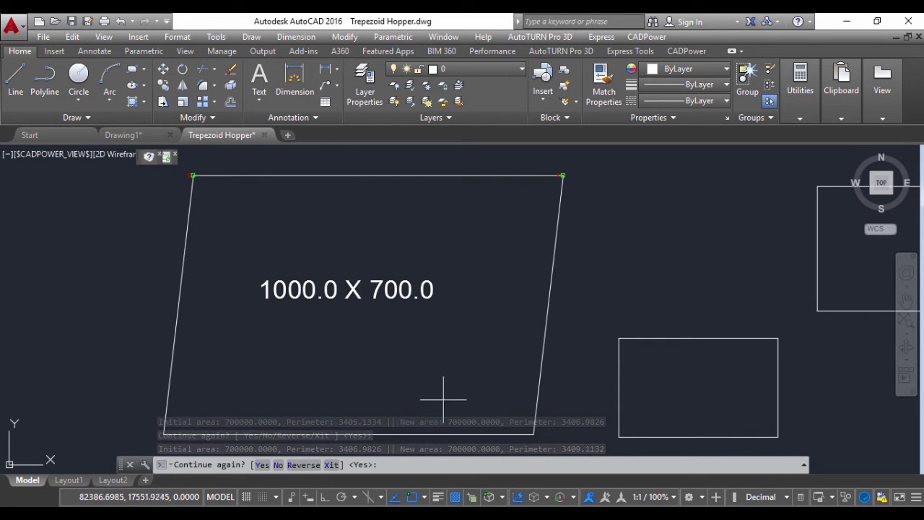
key("Return")
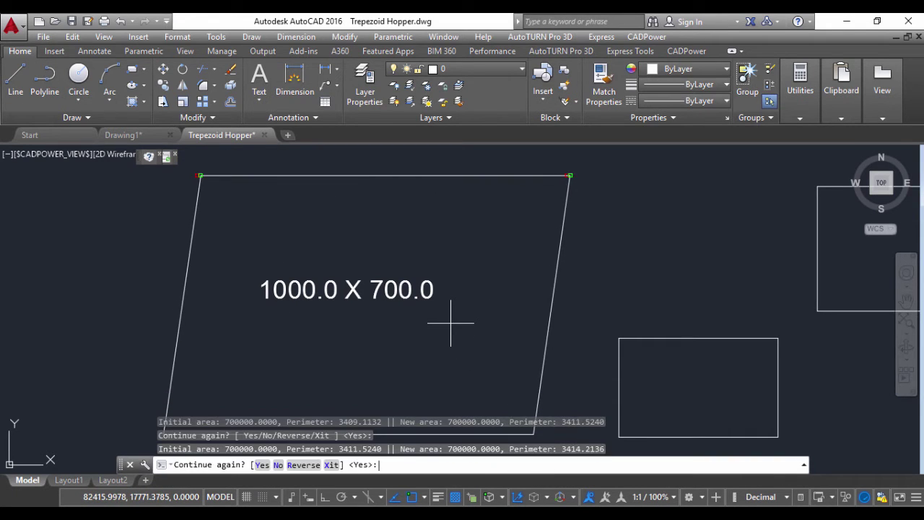
key("Return")
key("Return")
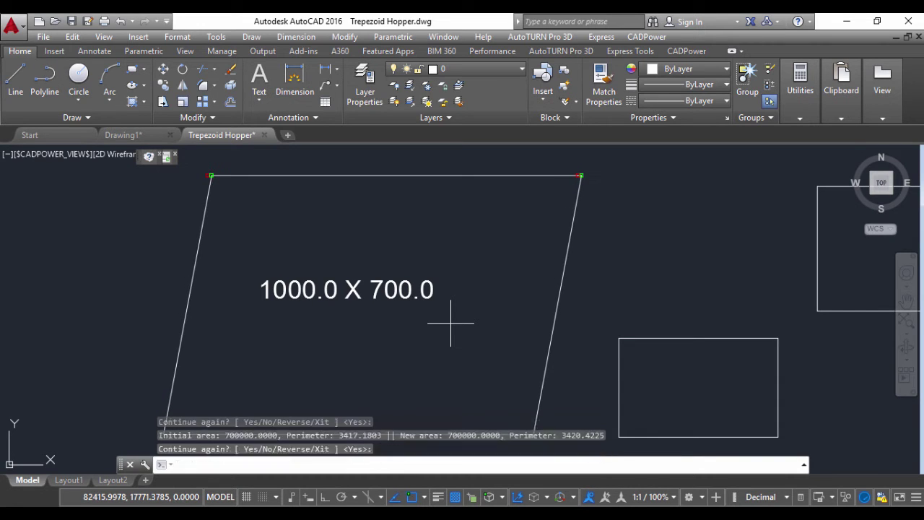
key("Return")
key("Return")
key("Return")
key("Return")
key("Return")
key("Return")
key("Return")
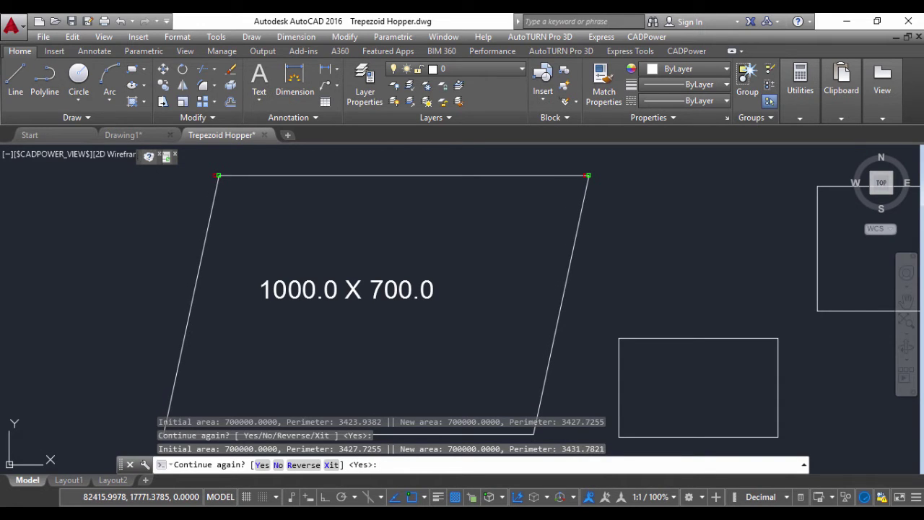
key("Return")
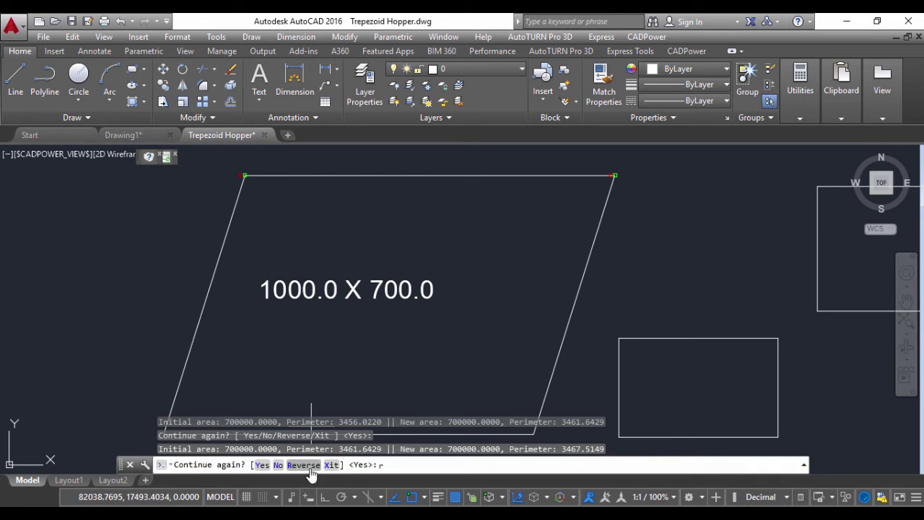
- Reverse the move to step the top corners back left five times, then stop with n
key("Return")
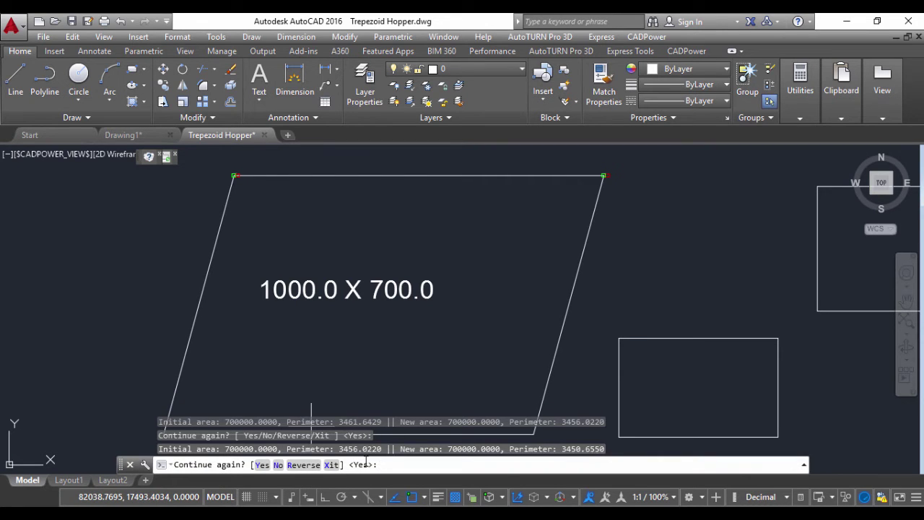
key("Return")
key("Return")
key("Return")
key("Return")
key("Return")
key("Return")
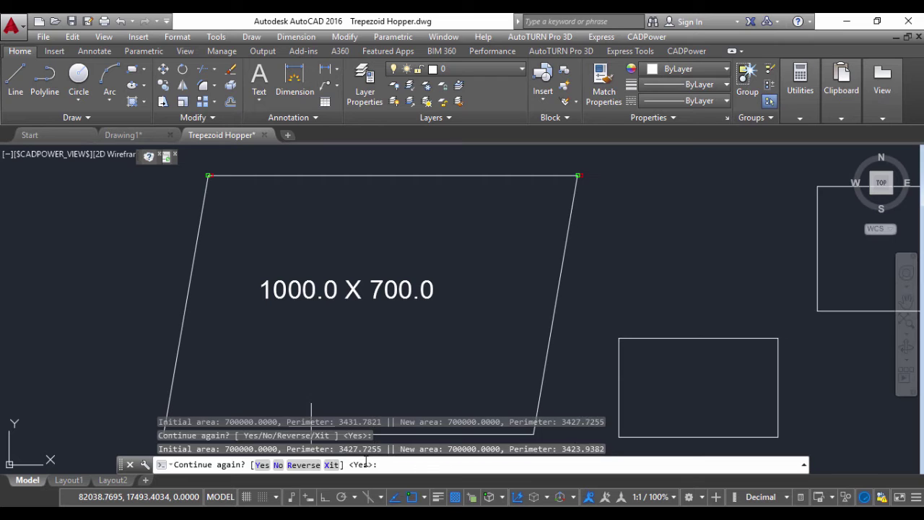
key("Return")
key("Return")
key("Return")
key("Return")
key("Return")
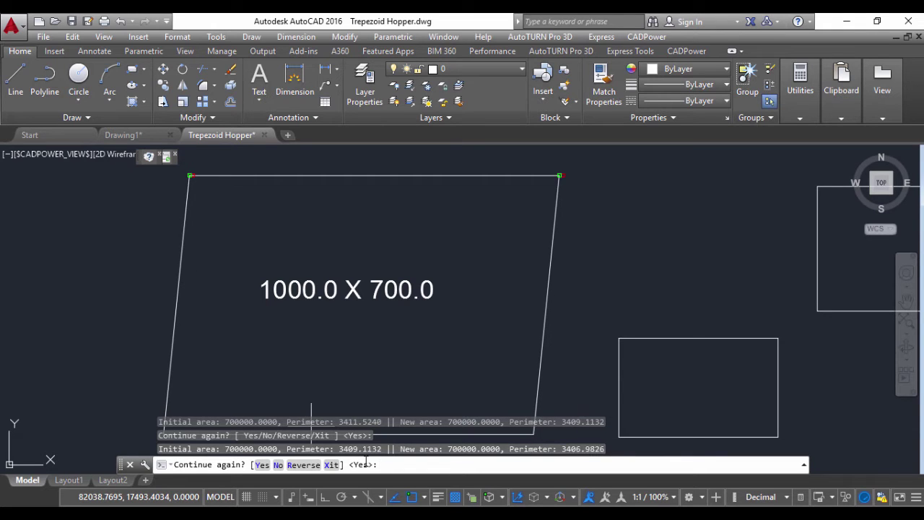
key("Return")
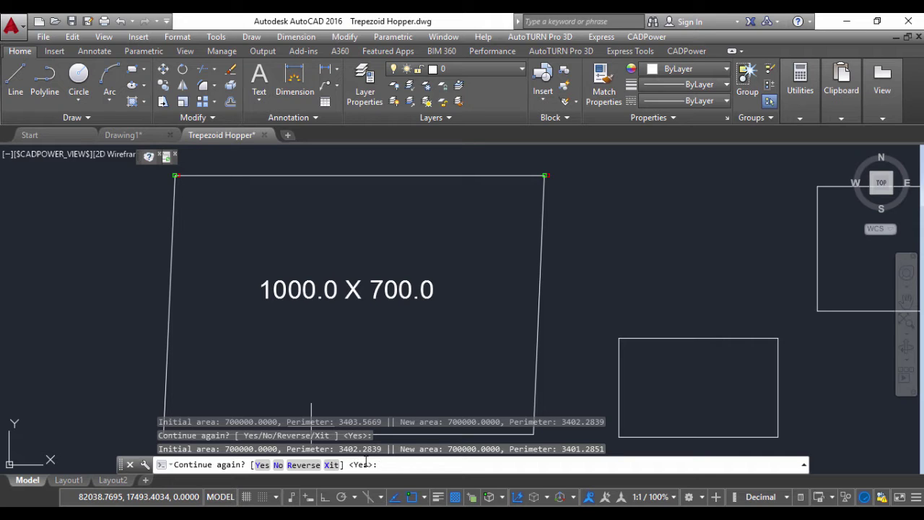
key("Return")
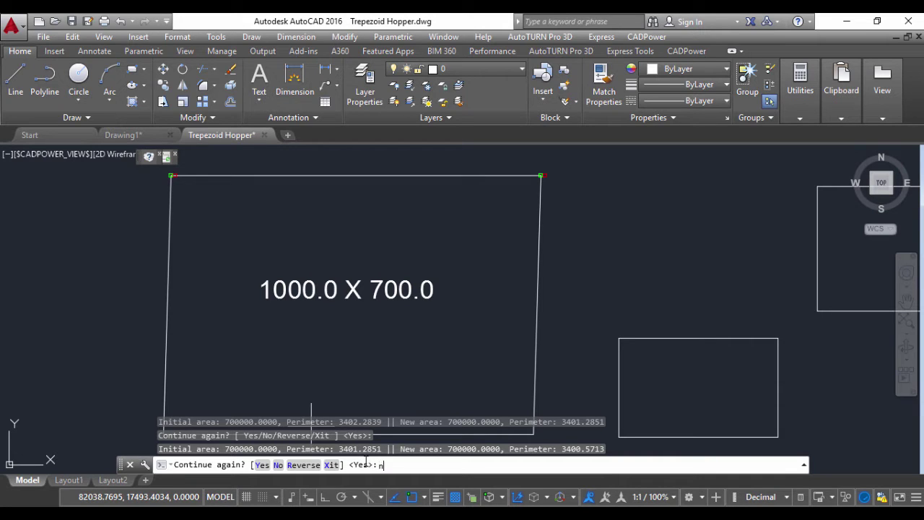
type("n")
key("Return")
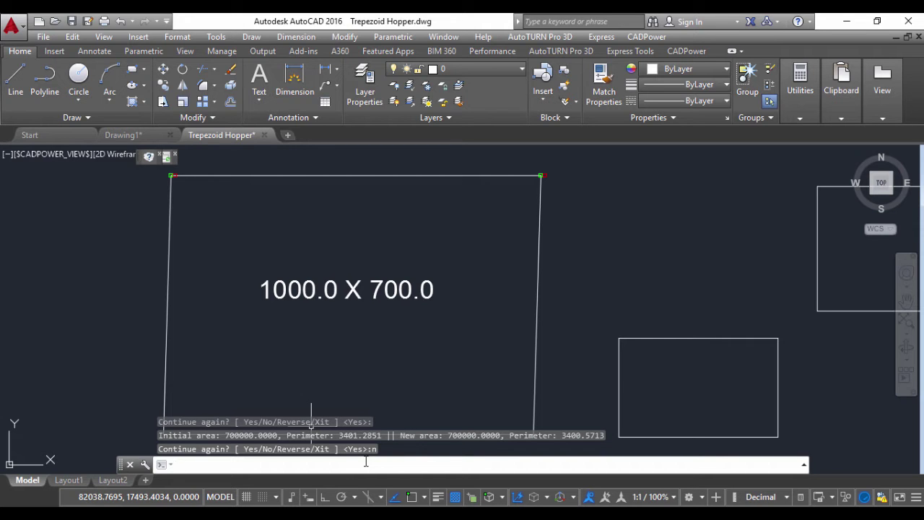
- Undo to restore the upright 1000 X 700 rectangle and reopen the Multiple Vertex Editor
type("U")
key("Return")
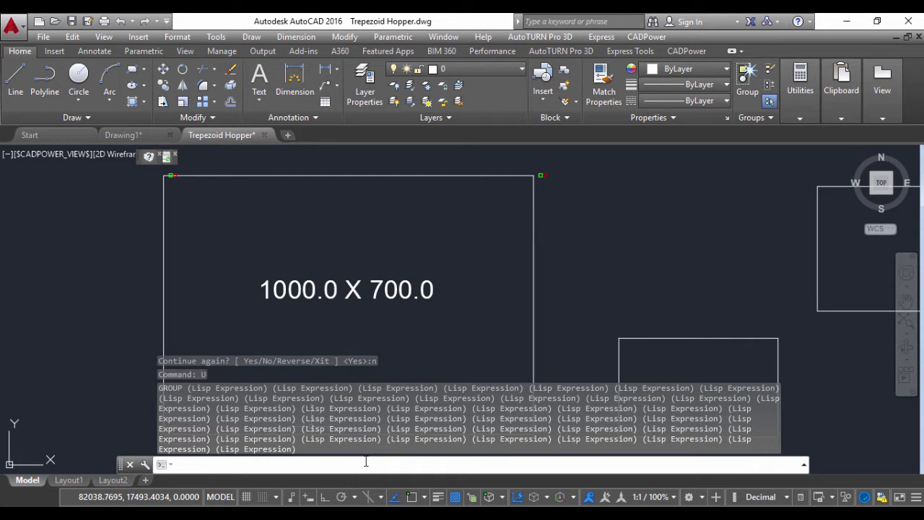
left_click(646, 37)
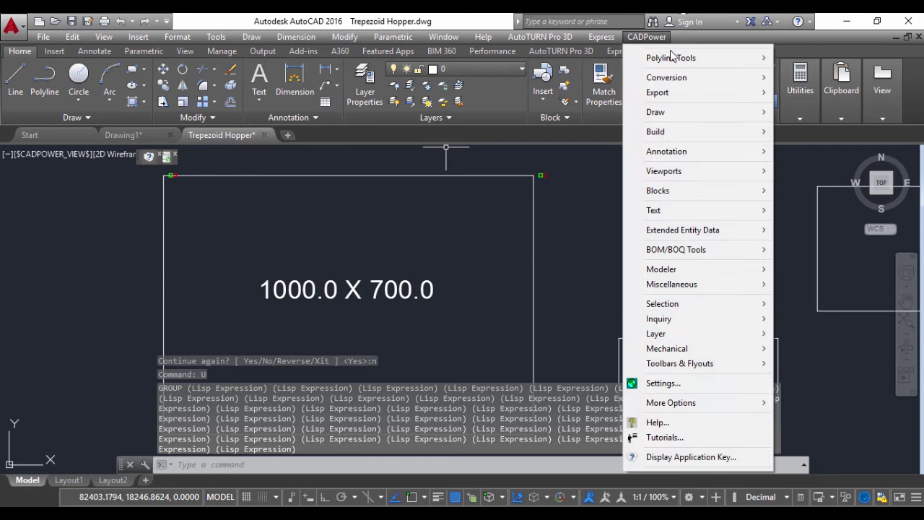
mouse_move(672, 57)
mouse_move(829, 88)
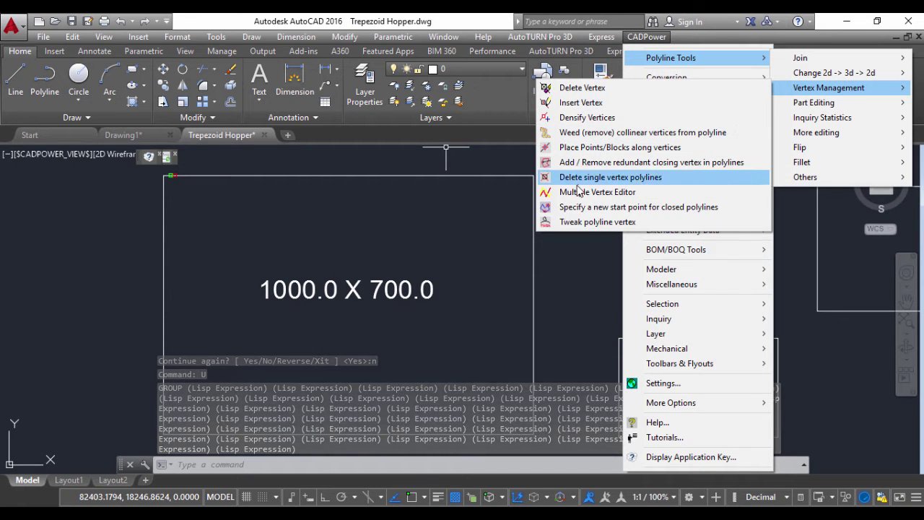
left_click(579, 193)
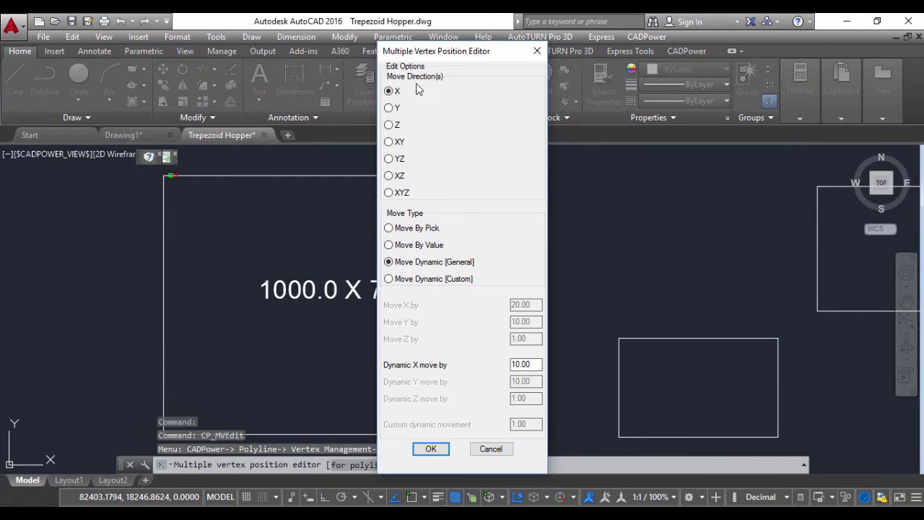
- Set the vertex editor to move in XY with a Dynamic Y step of 5.00
left_click(390, 143)
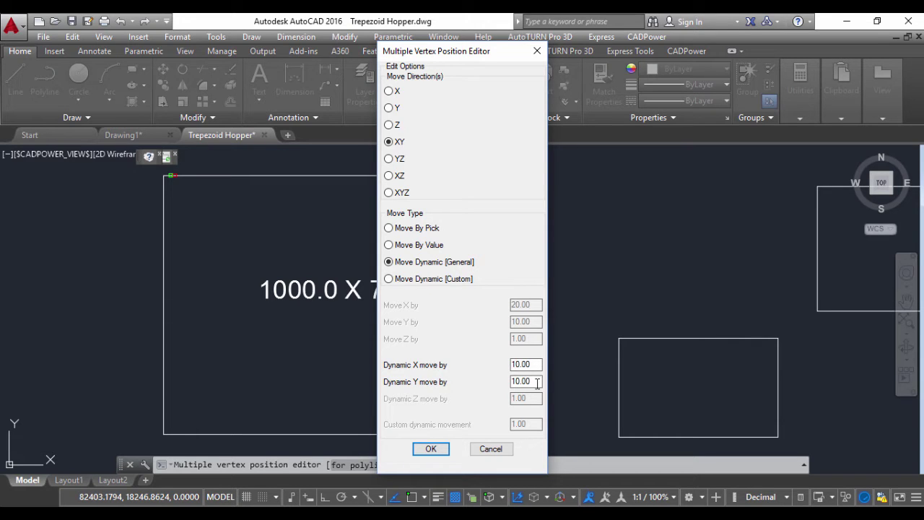
left_click_drag(537, 382, 441, 388)
type("5.00")
left_click(437, 452)
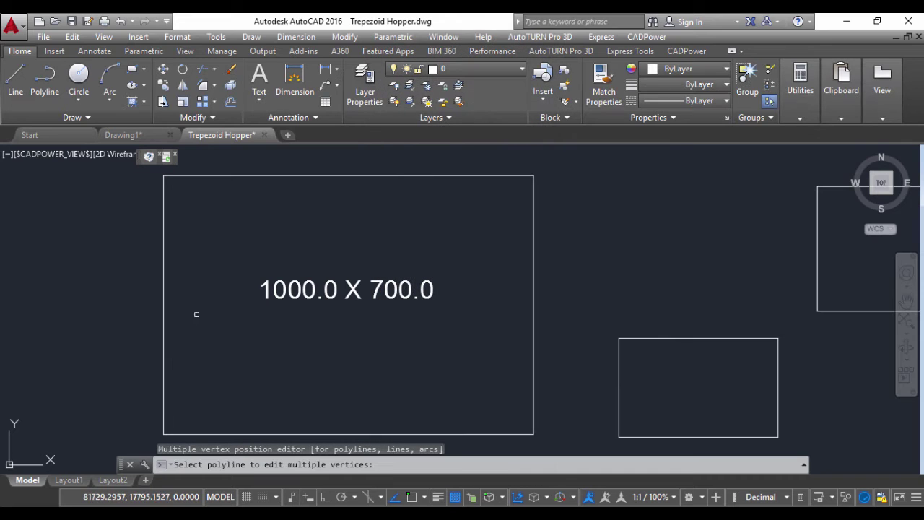
- Move the rectangle's top-left, top-right and bottom-right corners by 10 in X and 5 in Y
left_click(163, 272)
scroll(227, 271, "down", 2)
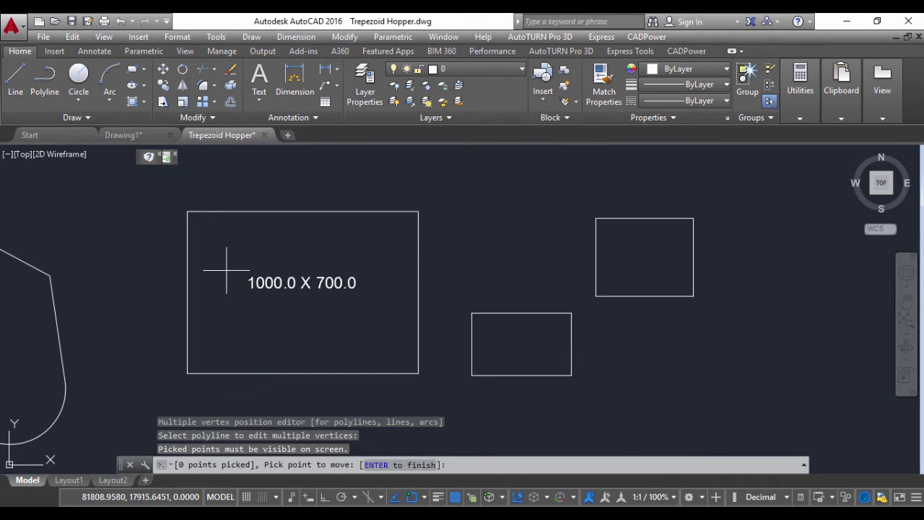
left_click(187, 212)
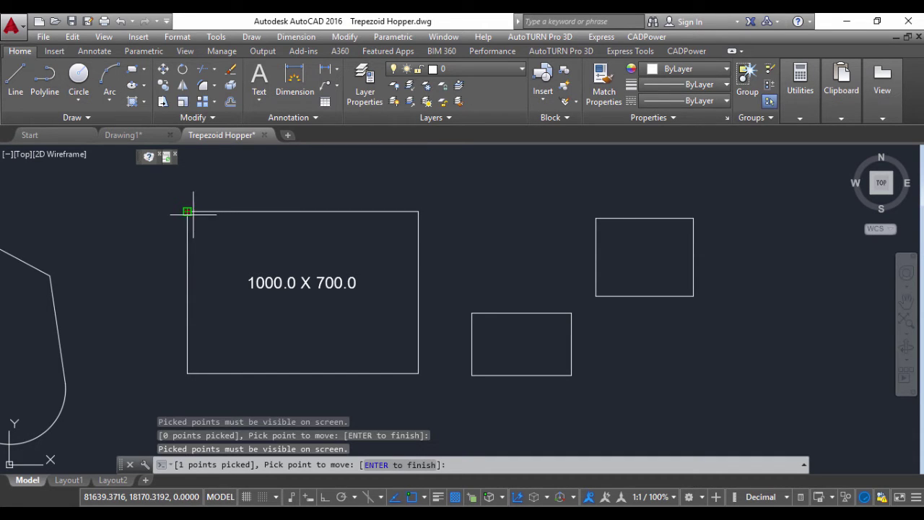
left_click(418, 211)
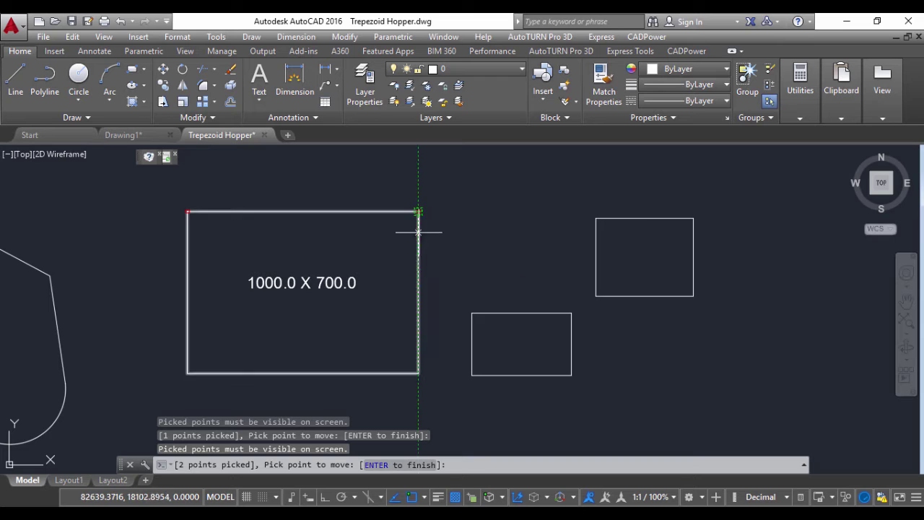
left_click(418, 373)
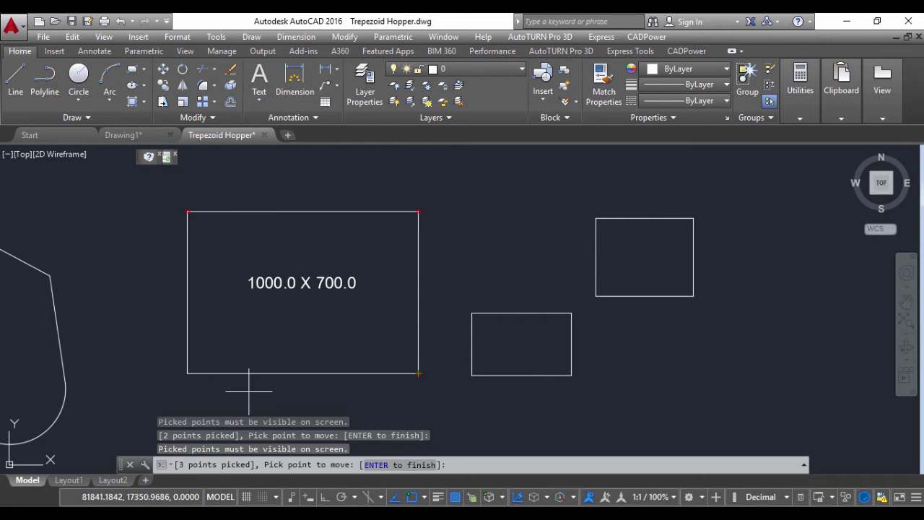
key("Return")
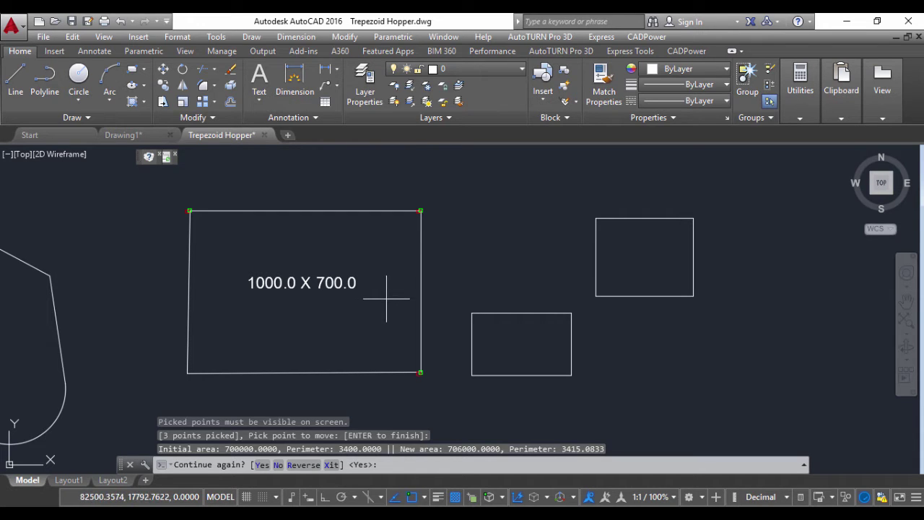
- Repeat the XY corner move six more times, growing the area to 808000
key("Return")
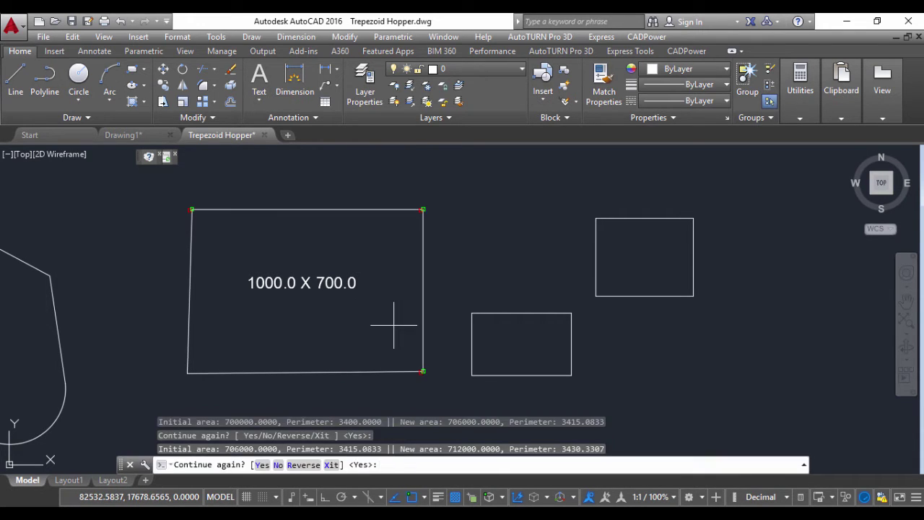
key("Return")
key("Return")
key("Return")
key("Return")
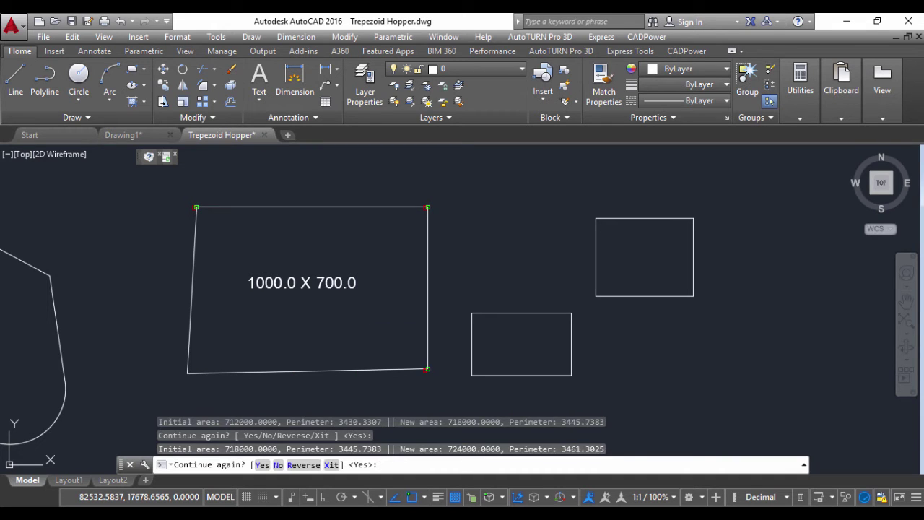
key("Return")
key("Return")
key("Return")
key("Return")
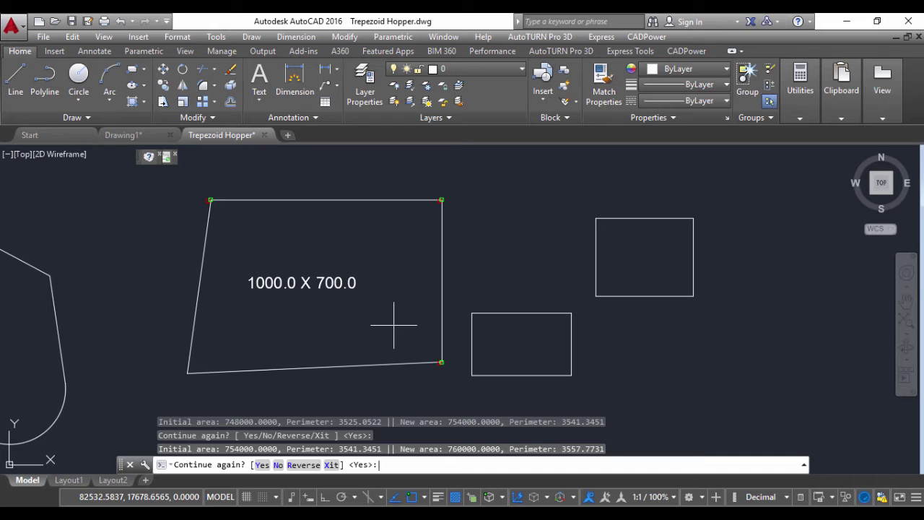
key("Return")
key("Return")
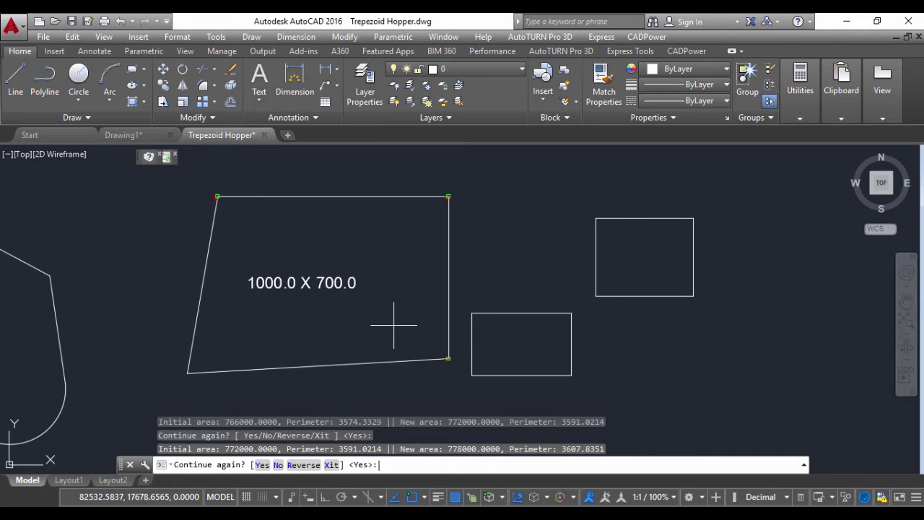
key("Return")
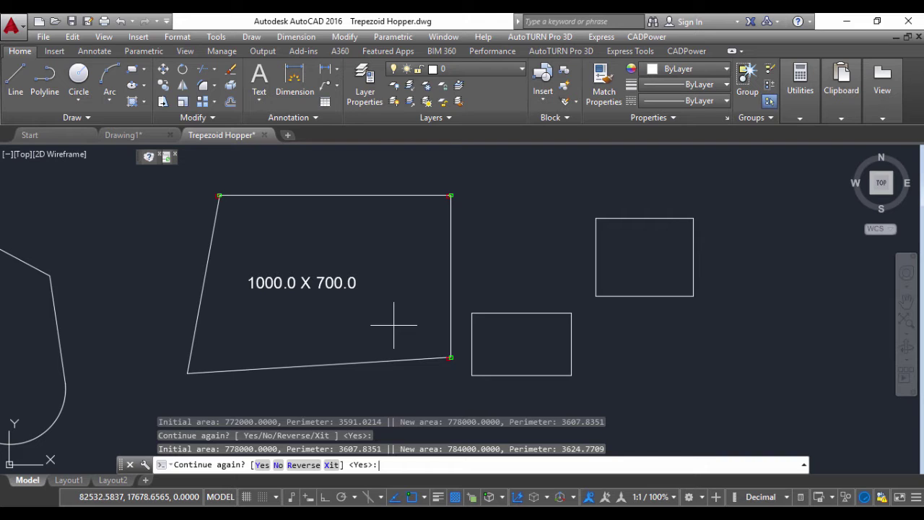
key("Return")
key("Return")
key("Return")
key("Return")
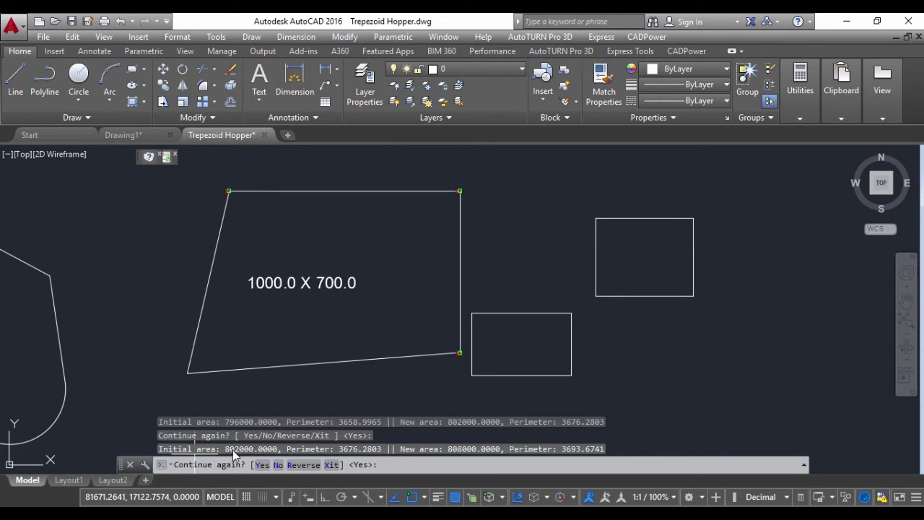
key("F2")
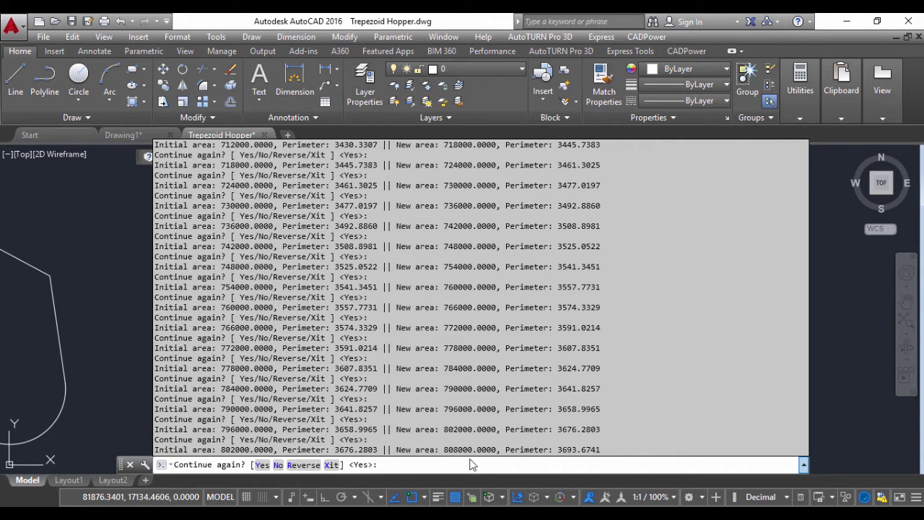
- Step the corners outward once more, then reverse them inward to area 736000 and exit
key("F2")
key("Return")
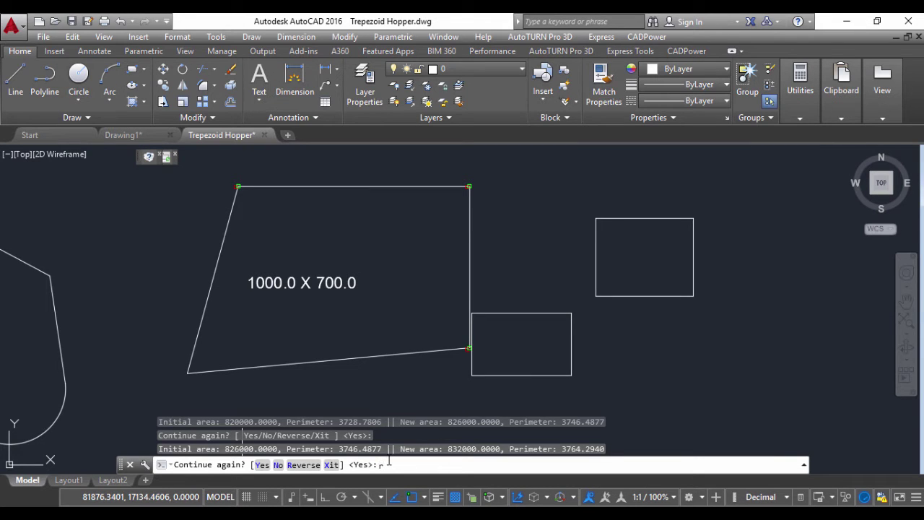
type("r")
key("Return")
key("Return")
key("Return")
key("Return")
key("Return")
key("Return")
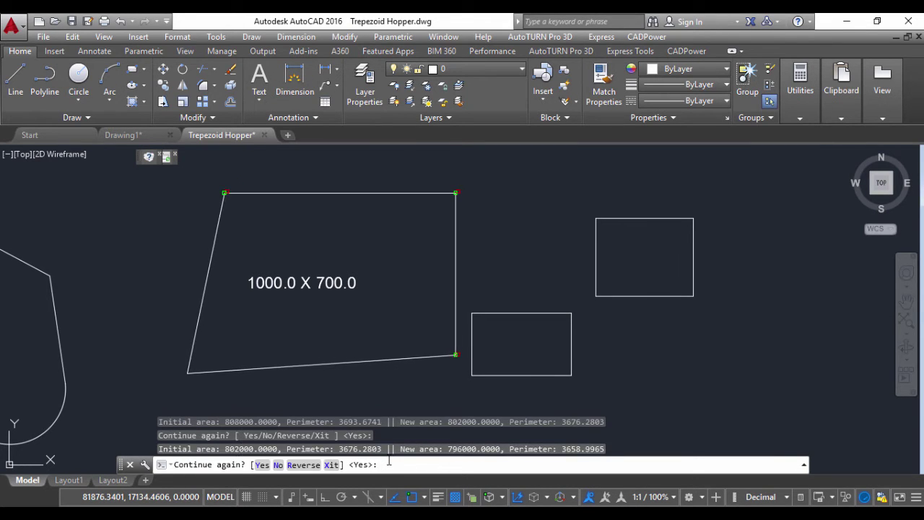
key("Return")
key("Return")
key("Return")
key("Return")
key("Return")
key("Return")
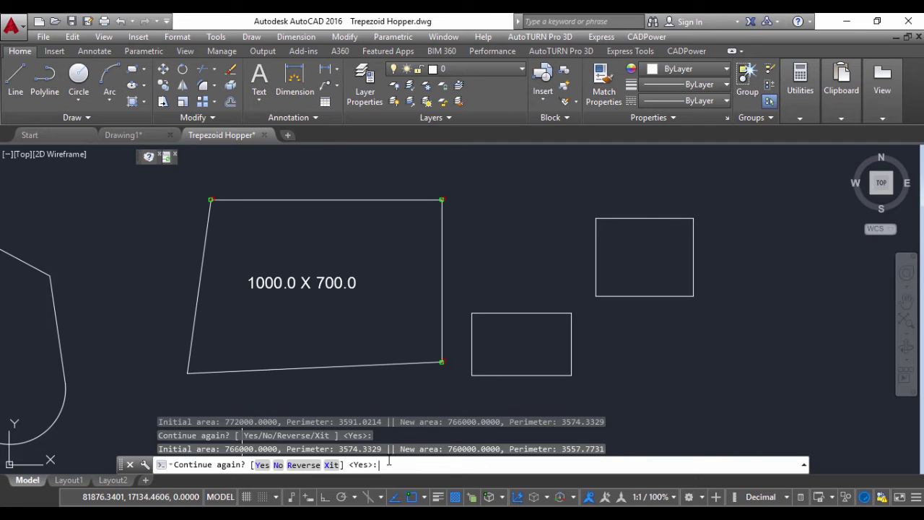
key("Return")
key("Return")
key("Return")
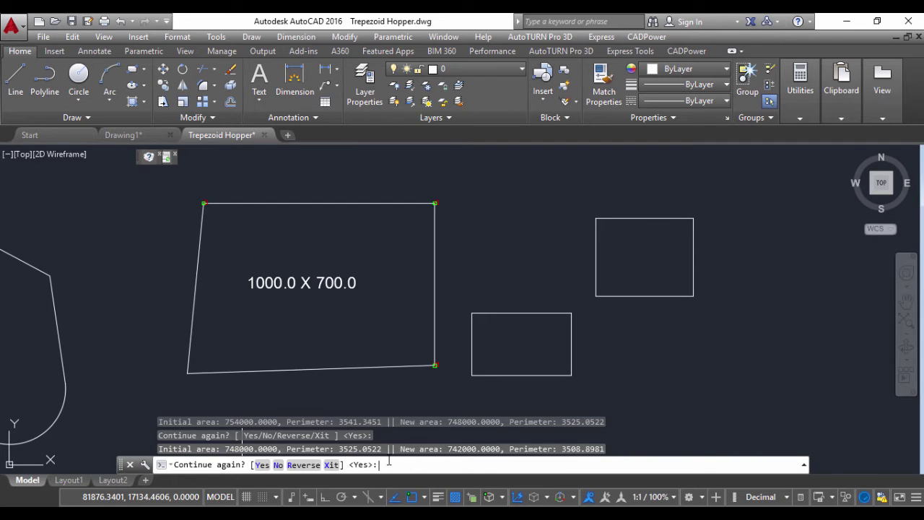
key("Return")
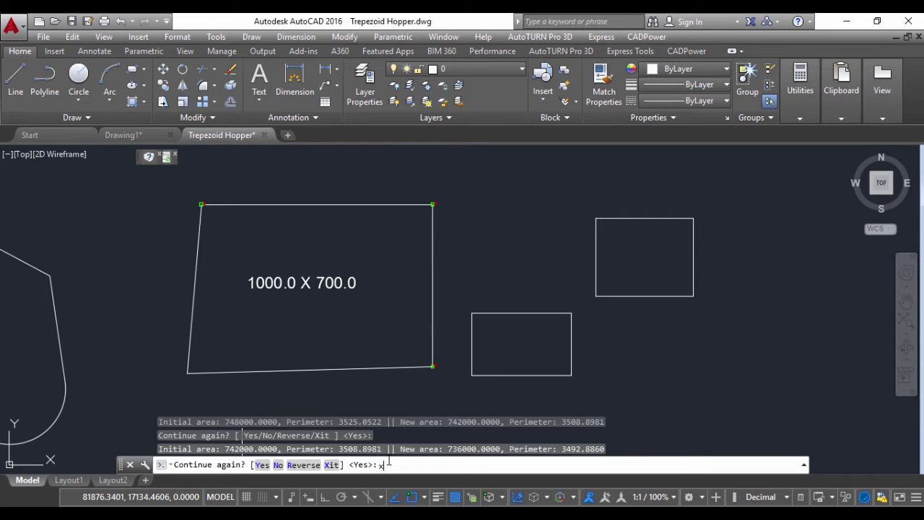
key("Return")
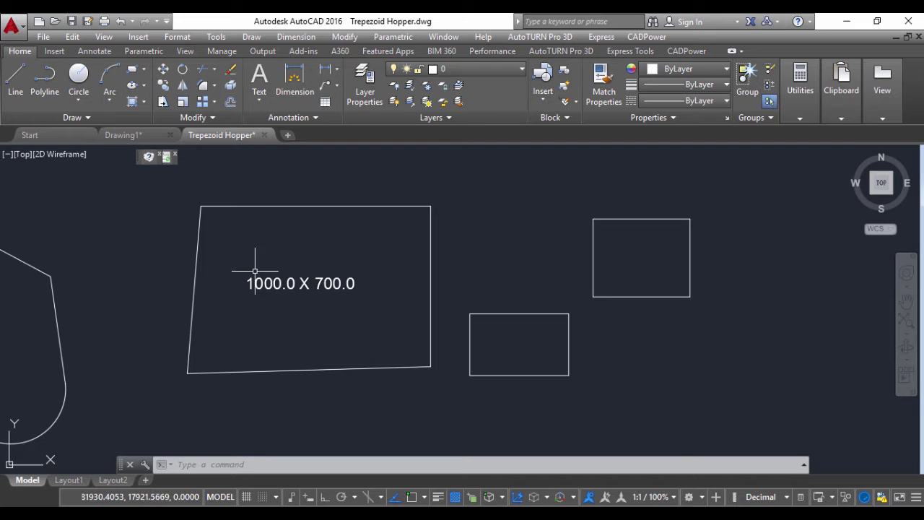
scroll(260, 282, "down", 1)
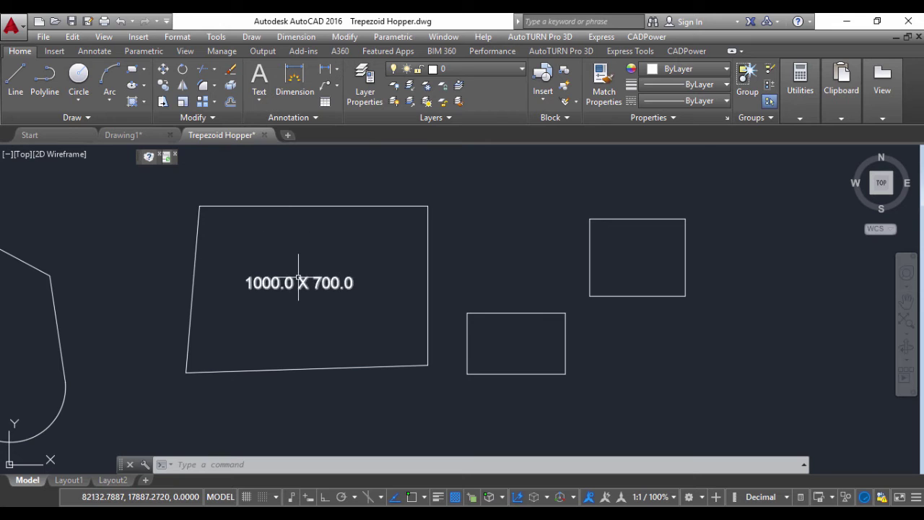
- Pan and zoom to bring the irregular arc shape into view
scroll(301, 282, "down", 4)
middle_click_drag(301, 282, 513, 242)
scroll(438, 223, "up", 4)
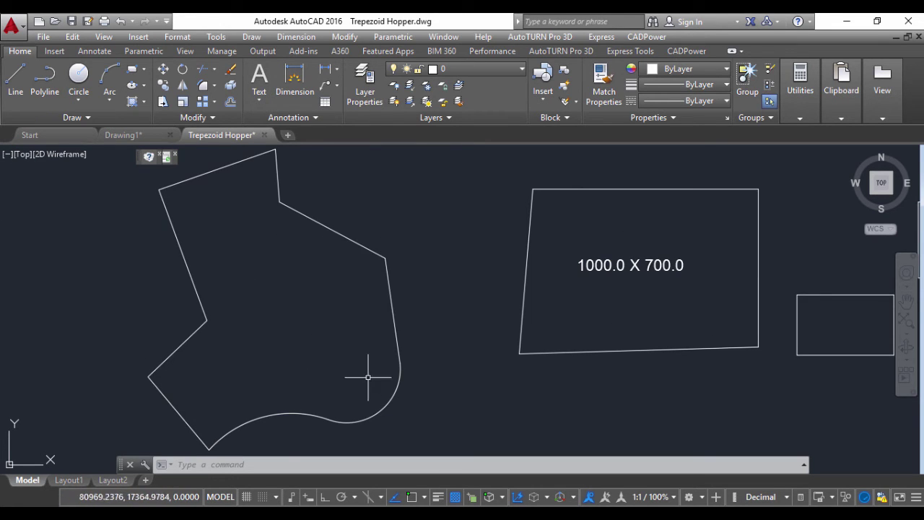
scroll(278, 370, "down", 2)
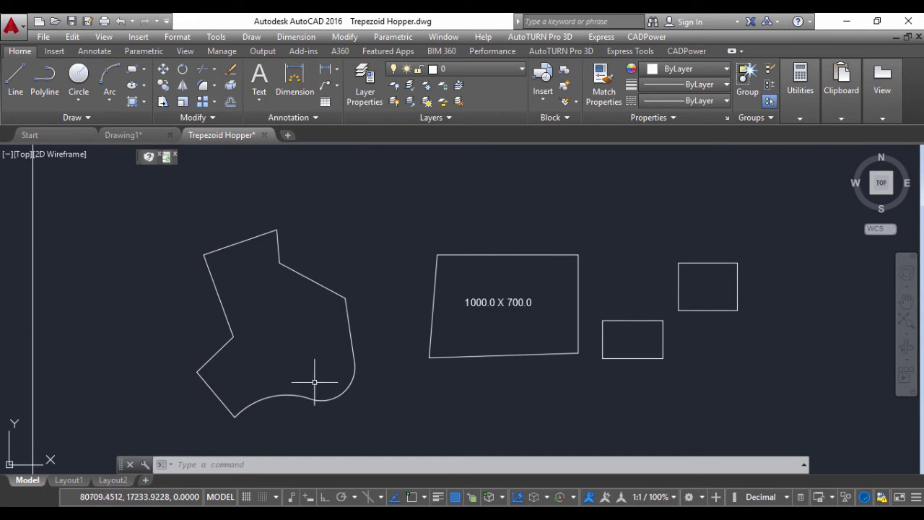
- Restart the Multiple Vertex Editor with a Dynamic Y step of 10.00
left_click(648, 37)
mouse_move(676, 57)
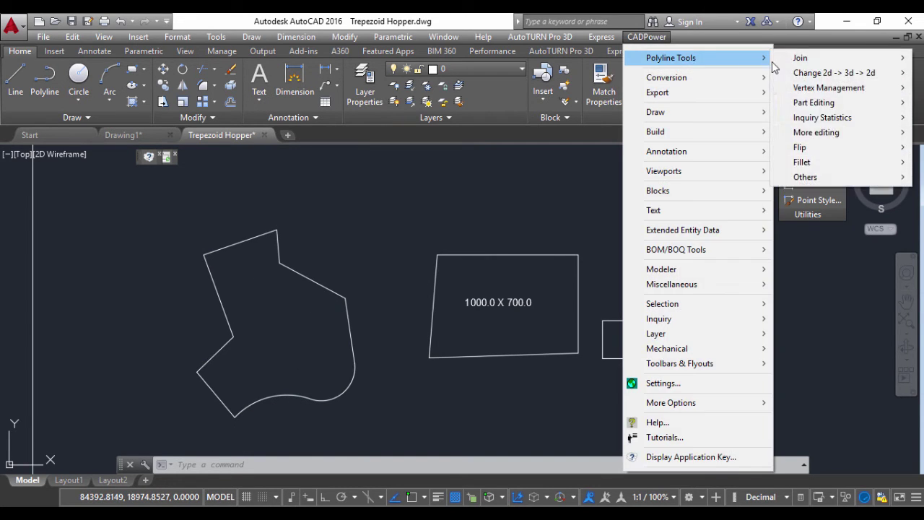
mouse_move(815, 88)
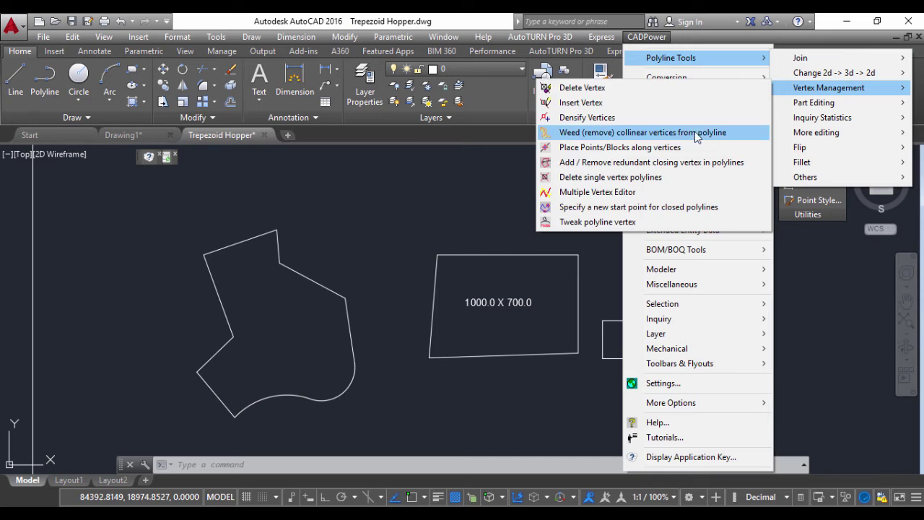
left_click(583, 193)
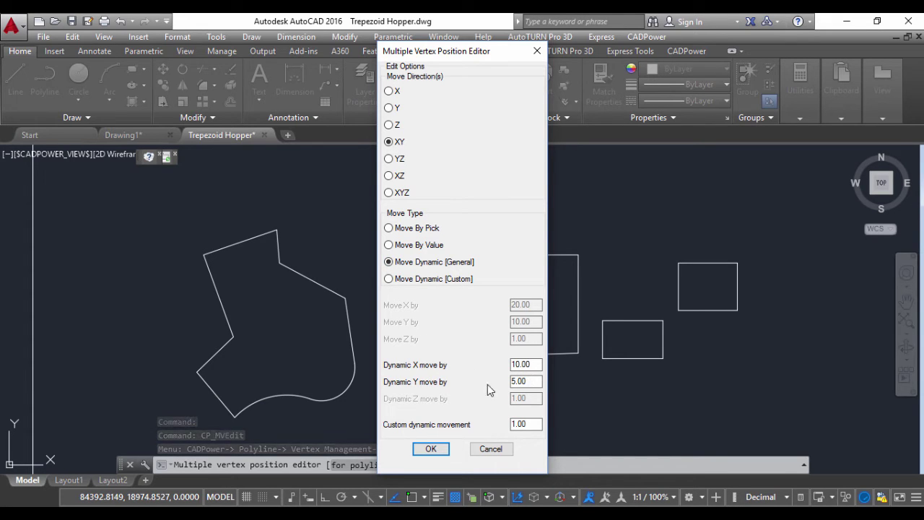
left_click_drag(530, 381, 467, 383)
type("10.00")
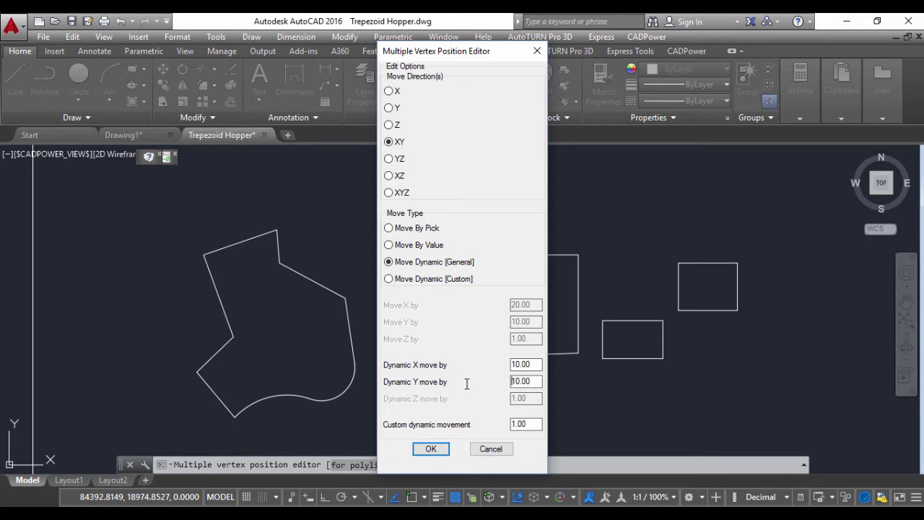
left_click(428, 449)
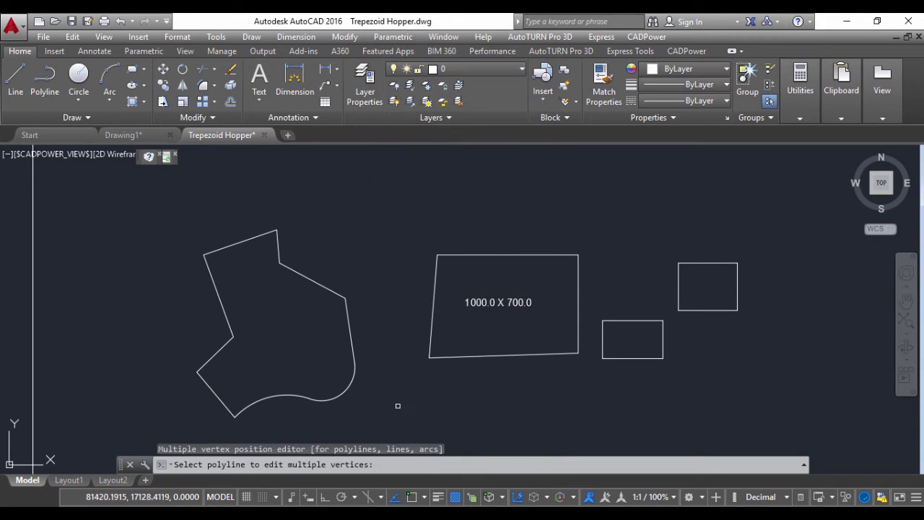
- Move the arc polyline's right-end, midpoint and left-end vertices by one dynamic step
left_click(355, 362)
left_click(354, 363)
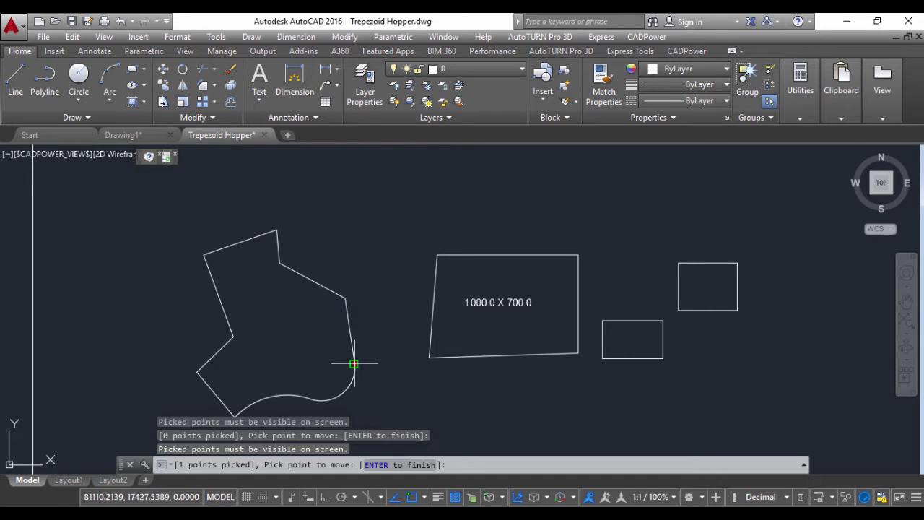
left_click(309, 398)
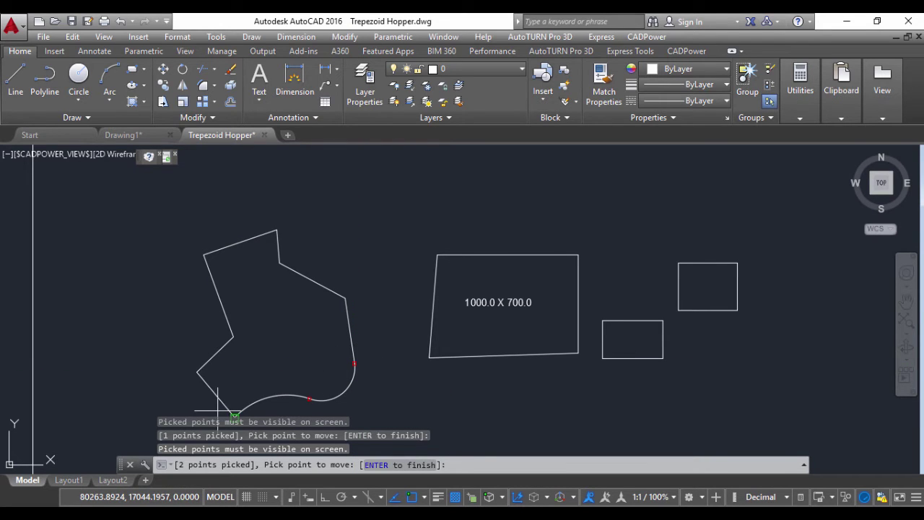
left_click(230, 413)
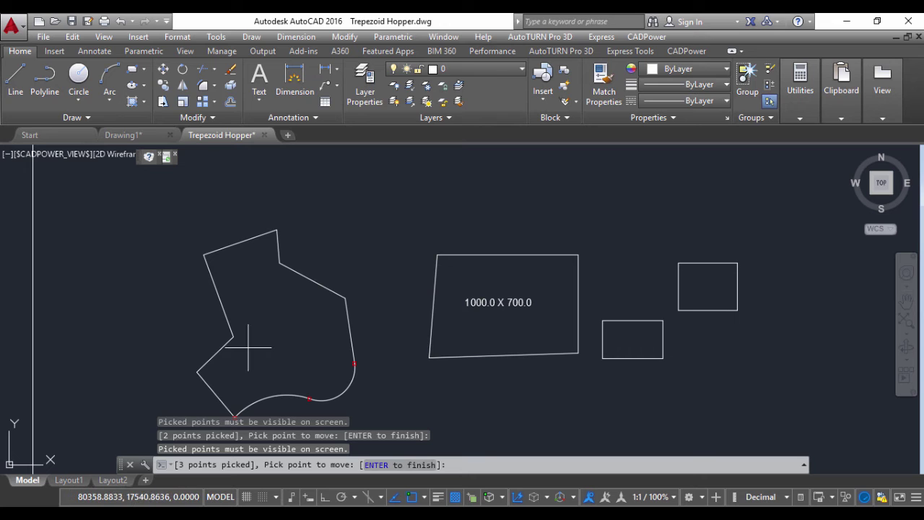
key("Return")
- Repeat the vertex nudge four more times, reducing the area to 830406.7735, then cancel
key("Return")
key("Return")
key("Return")
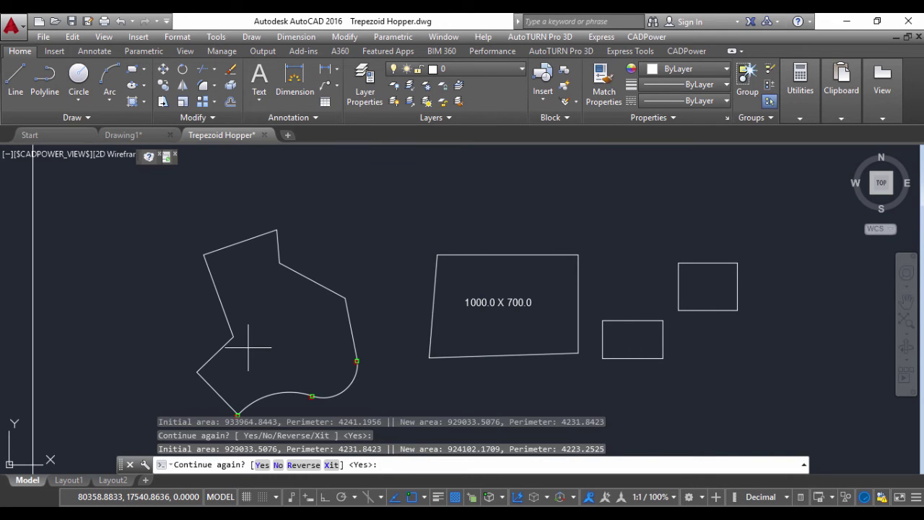
key("Return")
key("Return")
key("Return")
key("Return")
key("Return")
key("Return")
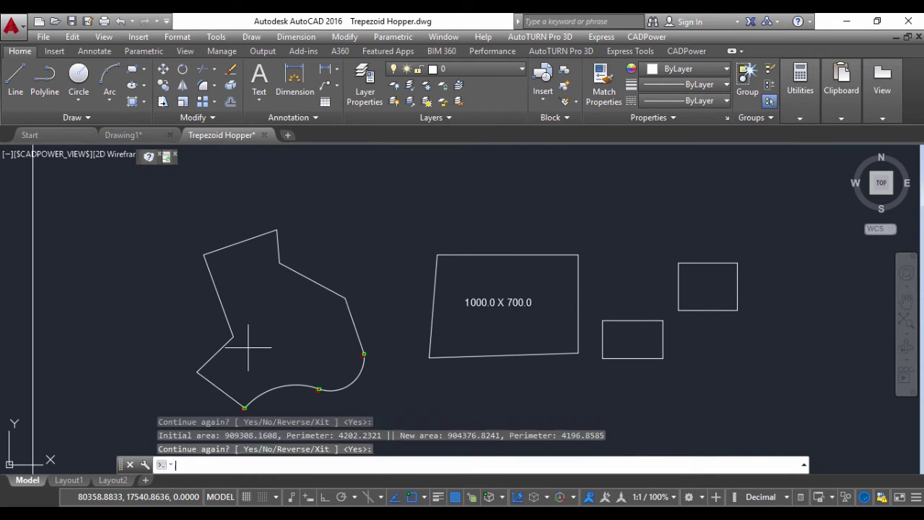
key("Return")
key("Return")
key("Return")
key("Return")
key("Return")
key("Return")
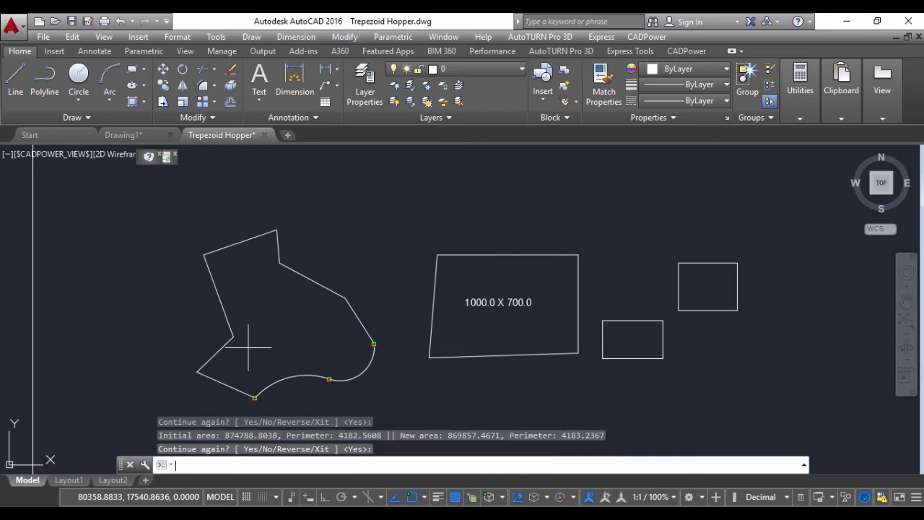
key("Return")
key("Return")
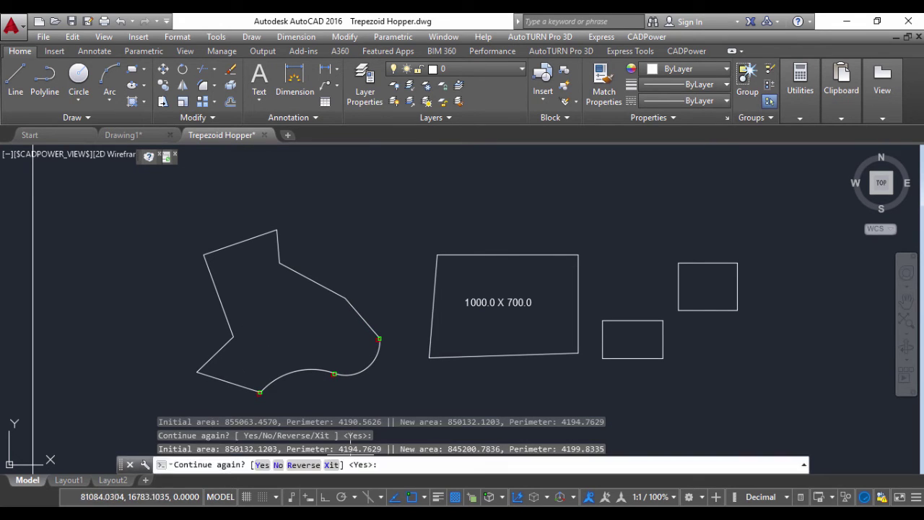
key("Return")
key("Return")
key("Return")
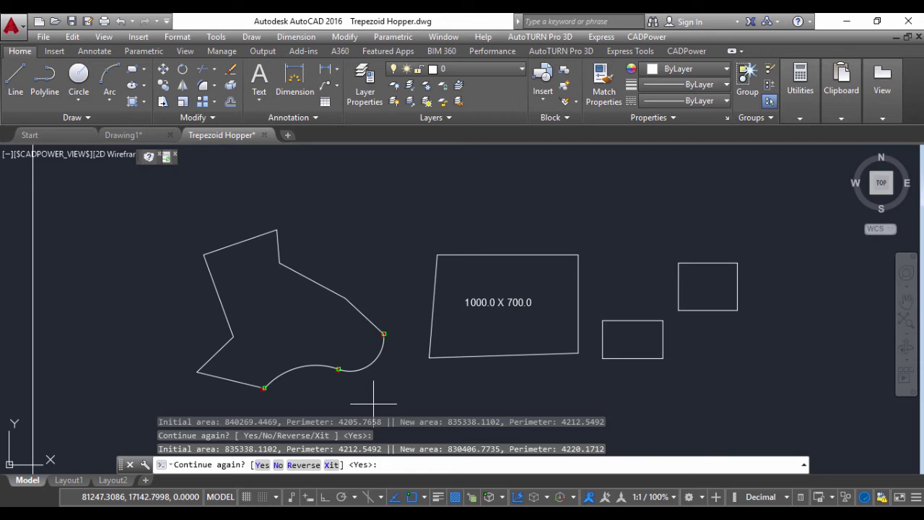
key("Escape")
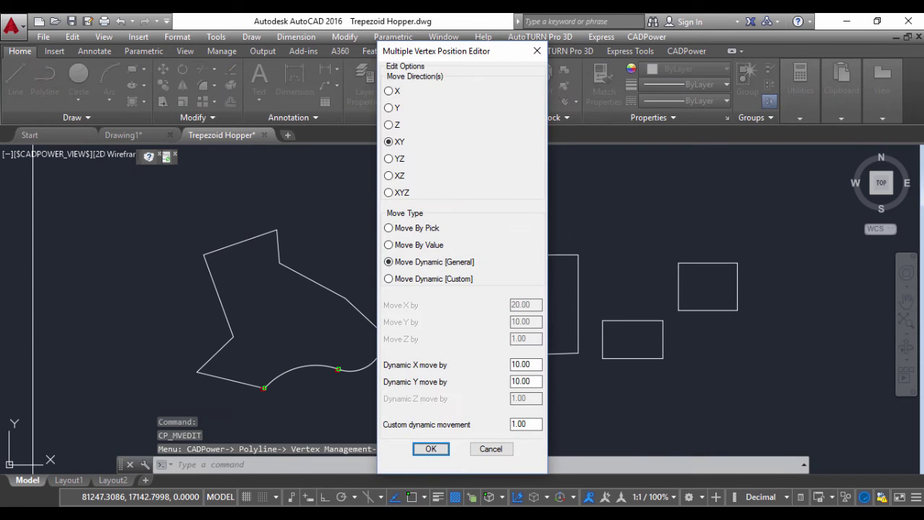
- After trying XYZ and Move By Value, set the vertex editor to Move By Pick in XY
left_click(391, 193)
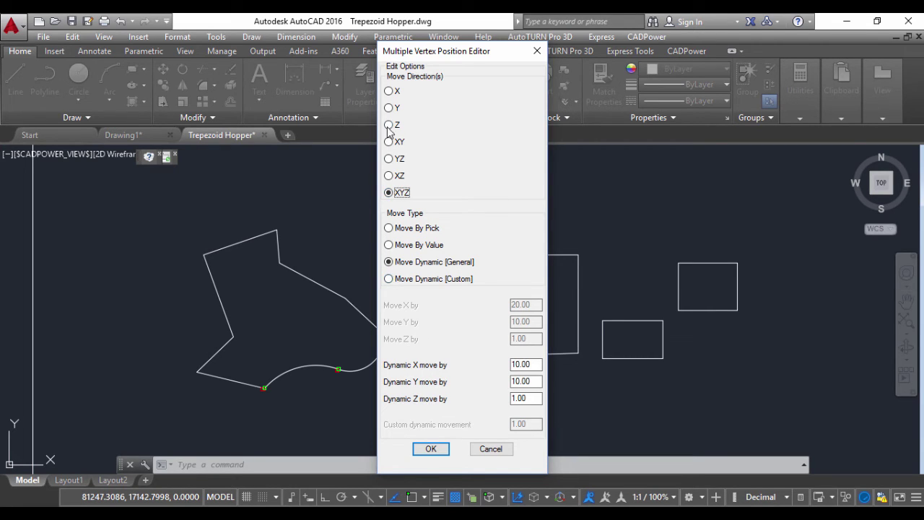
left_click(390, 244)
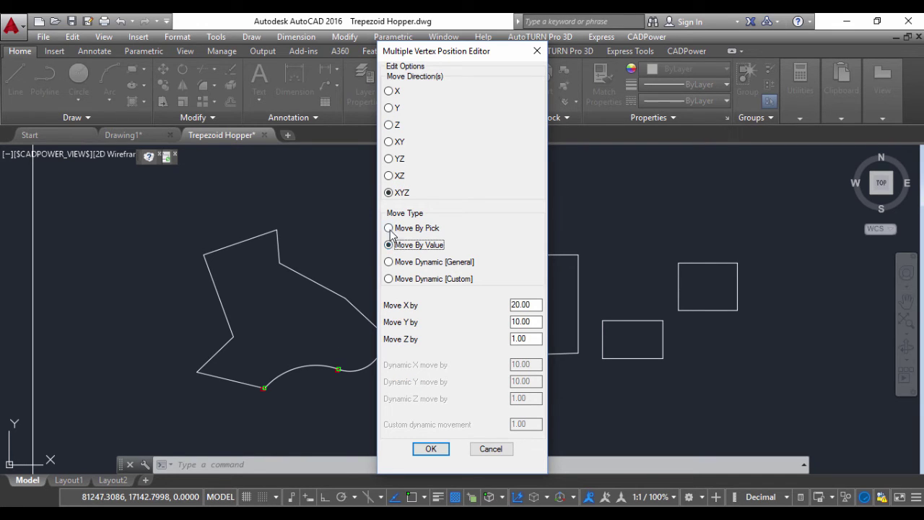
left_click(390, 228)
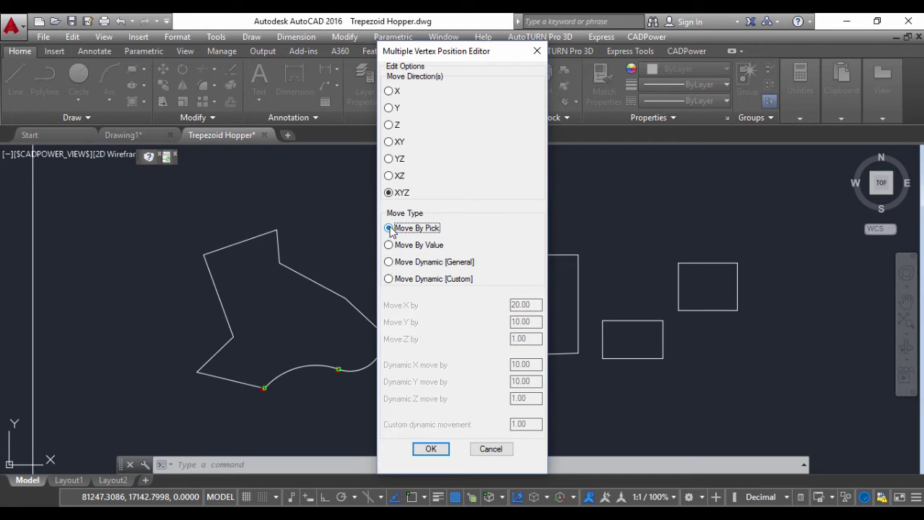
left_click(389, 142)
- Move the irregular shape's three right-side vertices by 148.87 in X and 100.71 in Y
left_click(431, 449)
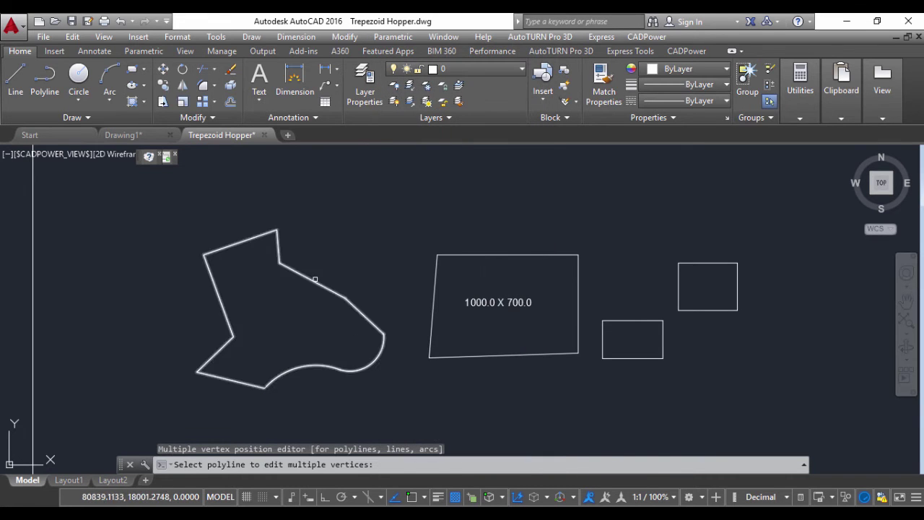
left_click(311, 274)
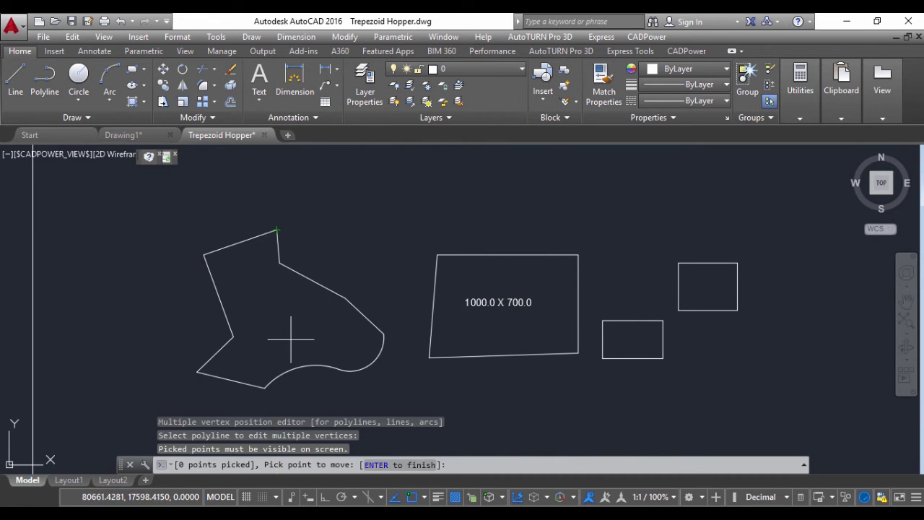
left_click(345, 298)
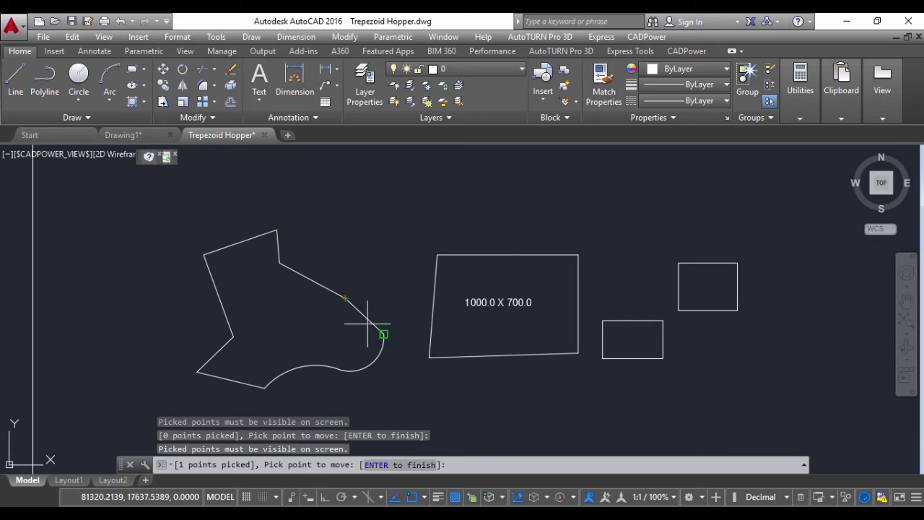
left_click(383, 335)
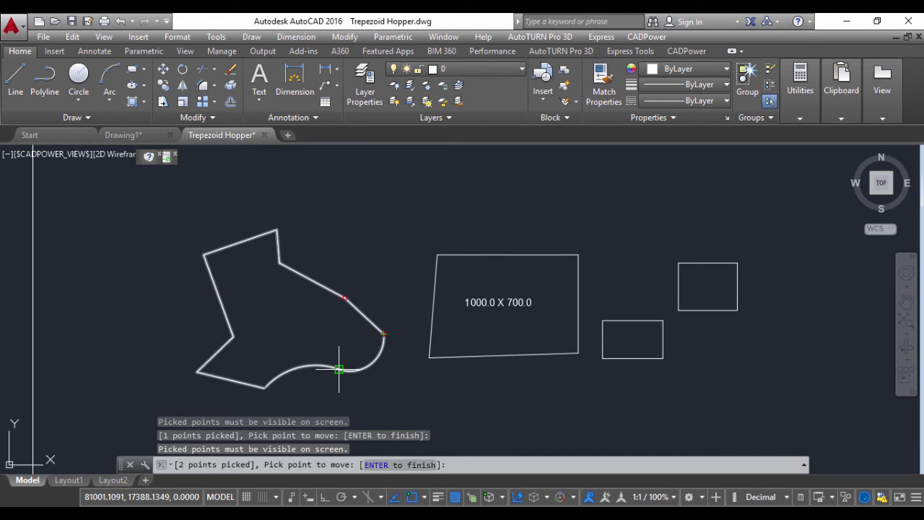
left_click(338, 369)
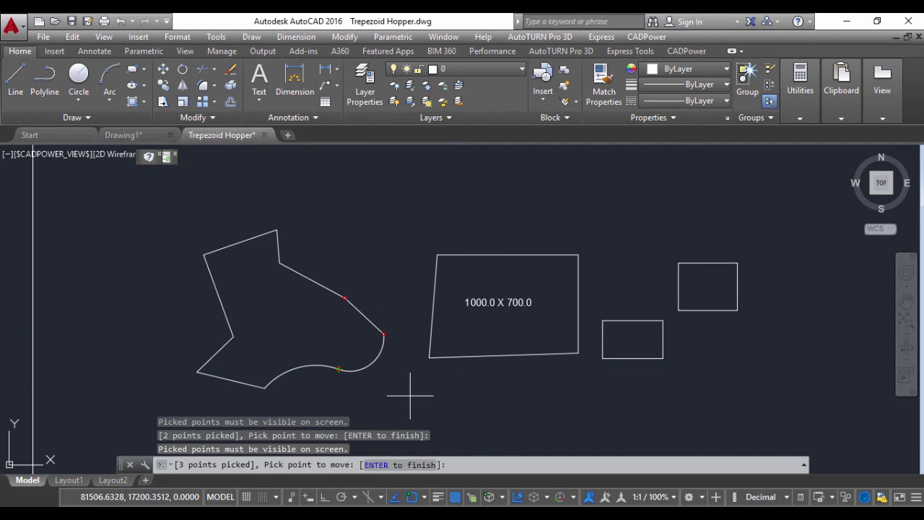
key("Return")
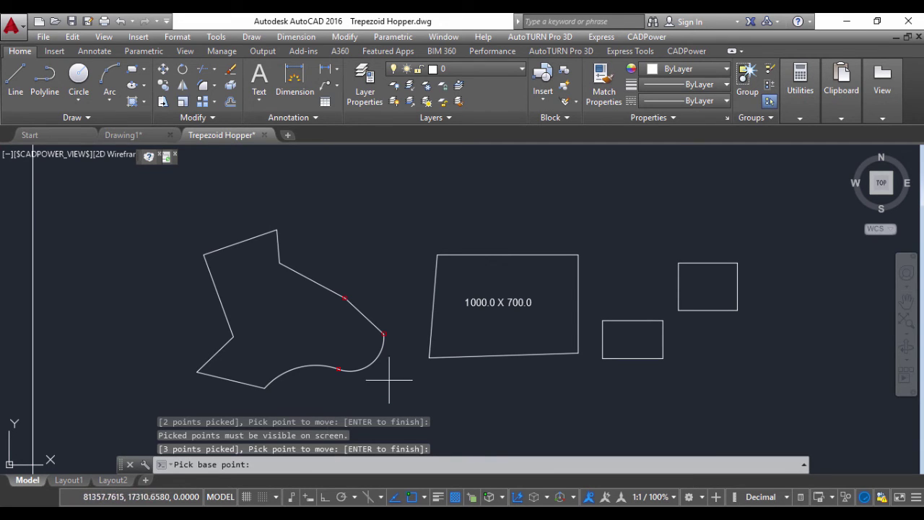
left_click(385, 297)
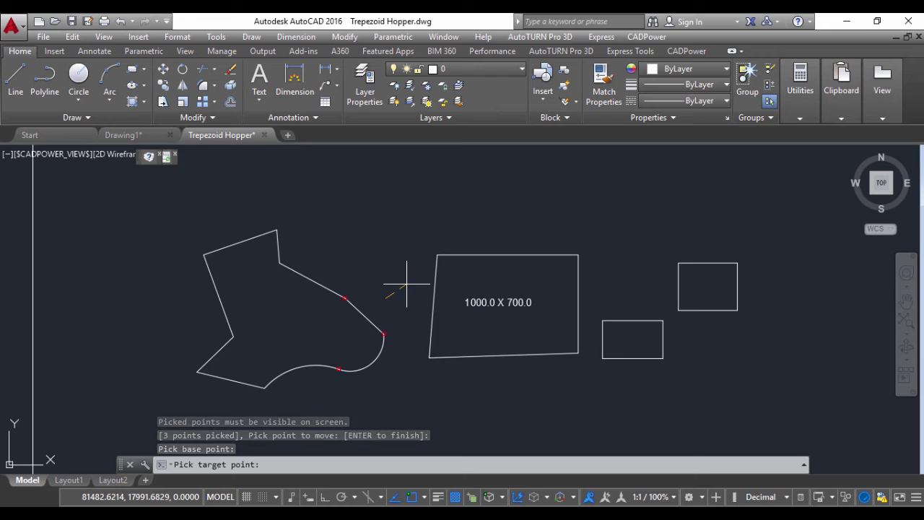
left_click(408, 283)
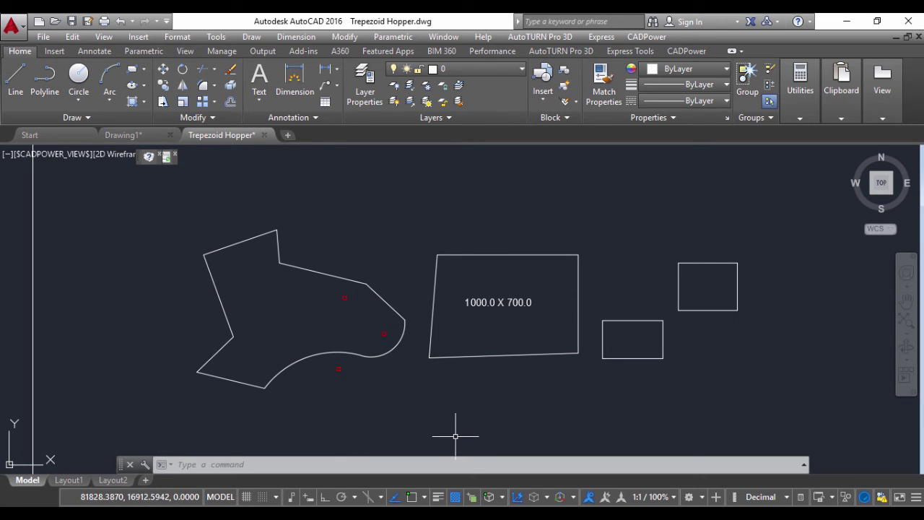
- Run CP_MVEDIT and switch to Move By Value with X and Y offsets of 10.00
type("CP_MVEDIT")
key("Return")
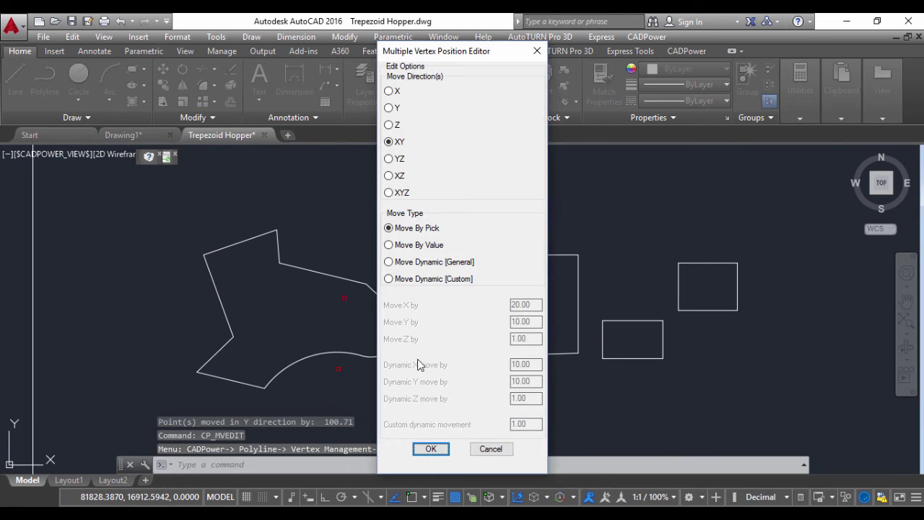
left_click(390, 244)
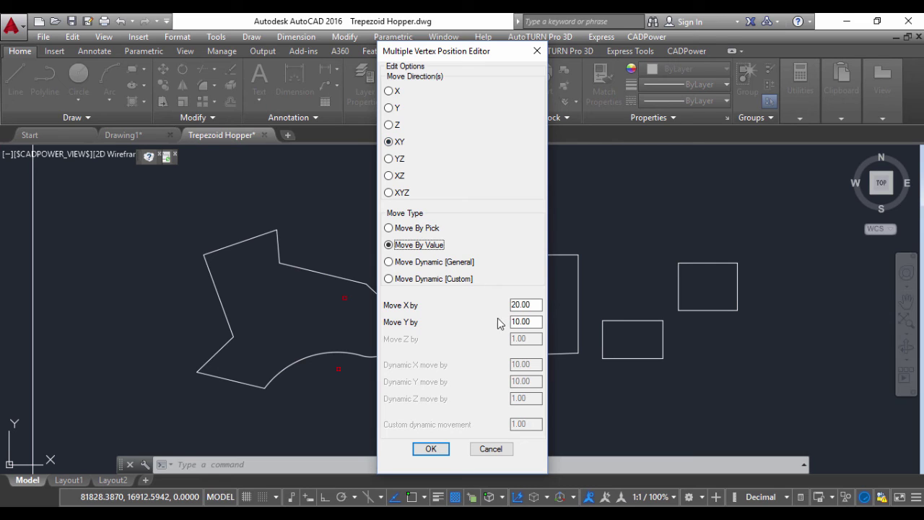
left_click_drag(540, 304, 455, 296)
type("10.00")
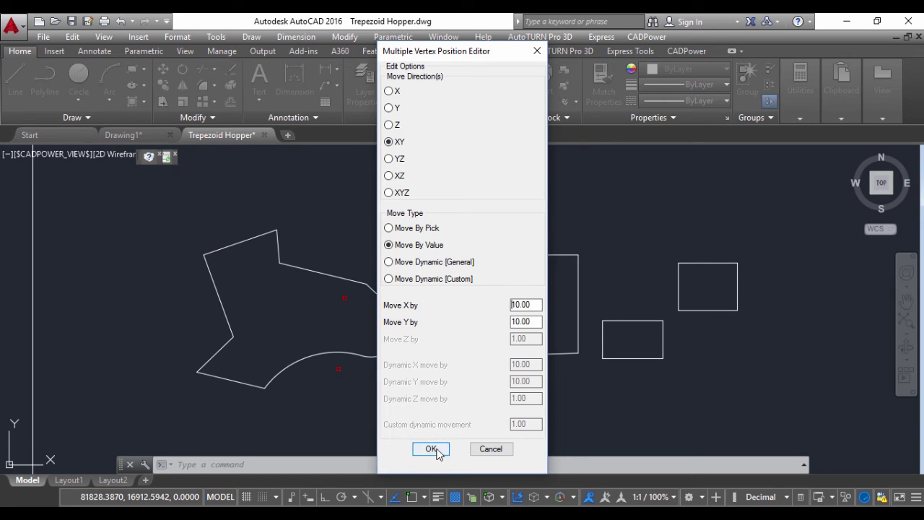
left_click(432, 449)
- Shift four vertices of the irregular shape by 10.00 in X and Y, then rerun CP_MVEDIT
left_click(309, 270)
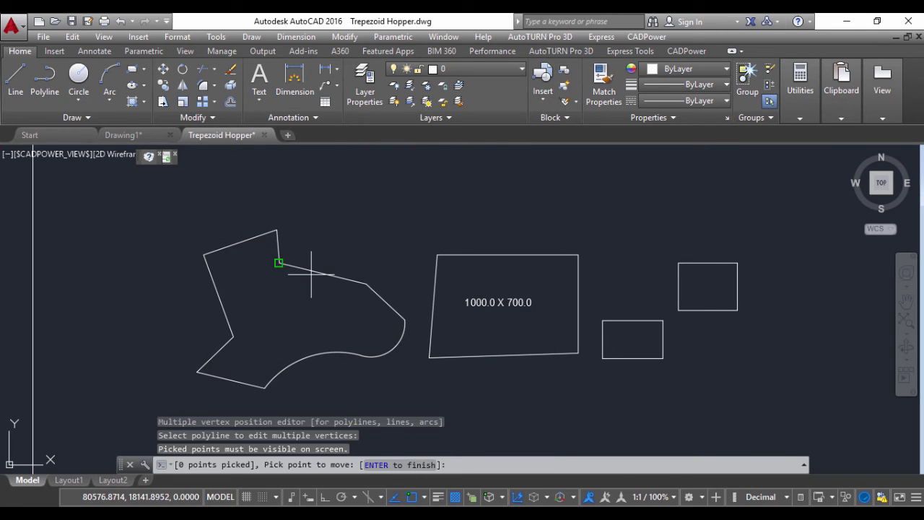
left_click(278, 263)
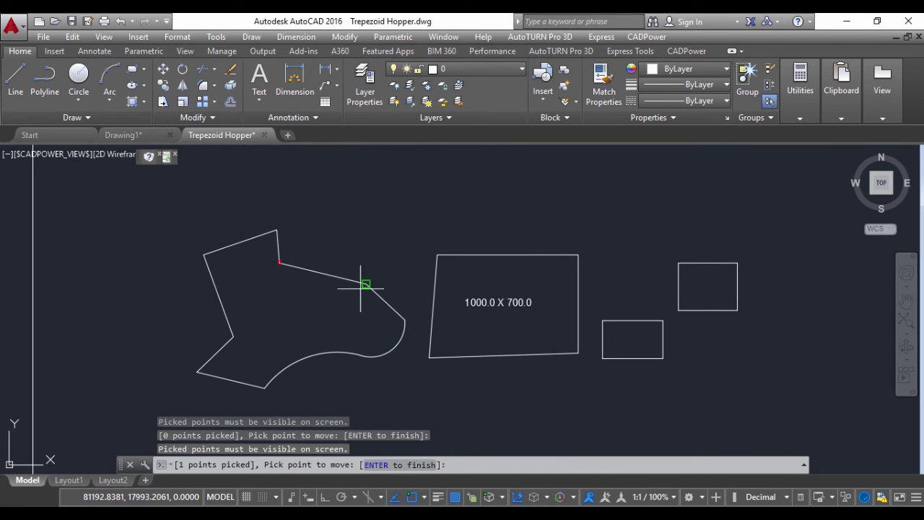
left_click(366, 284)
left_click(404, 320)
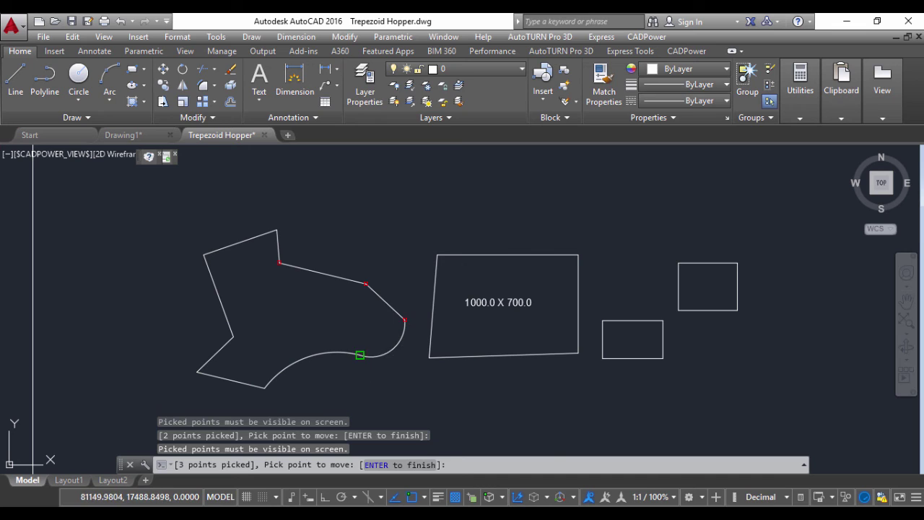
left_click(358, 353)
key("Return")
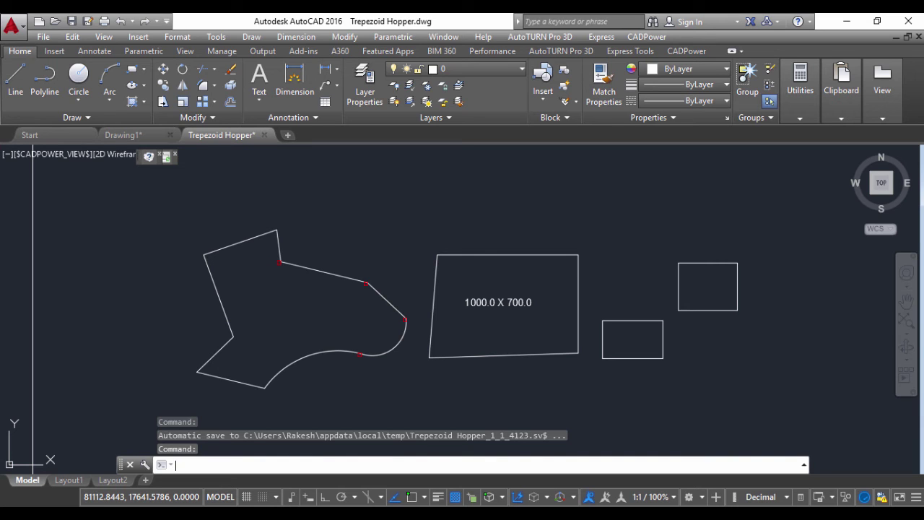
type("CP_MVEDIT")
key("Return")
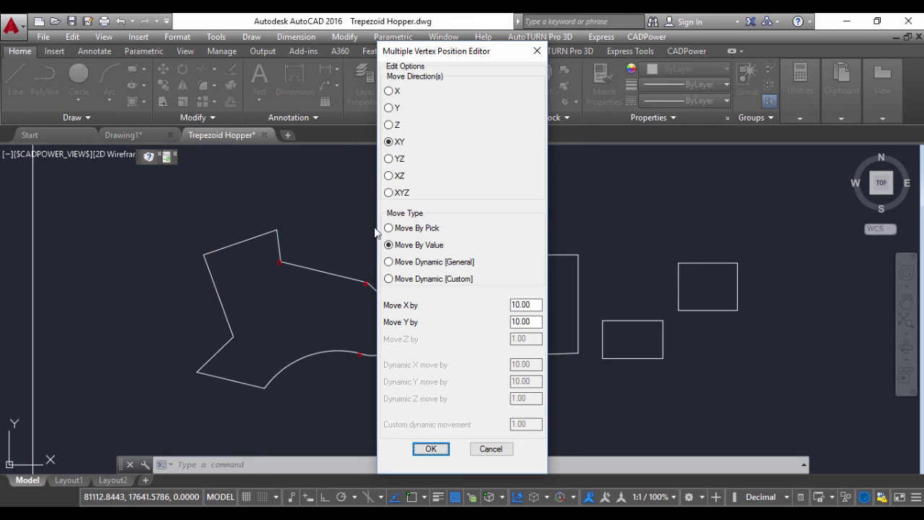
- Run the Move Dynamic [Custom] option, which fails with 'bad argument type: fixnump: nil'
left_click(388, 279)
key("Return")
scroll(336, 299, "down", 4)
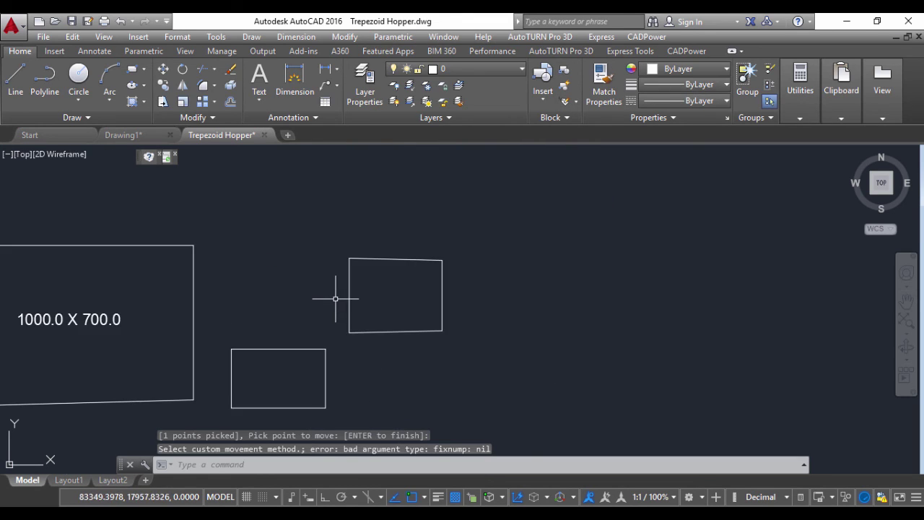
middle_click_drag(336, 299, 499, 247)
middle_click_drag(441, 289, 595, 309)
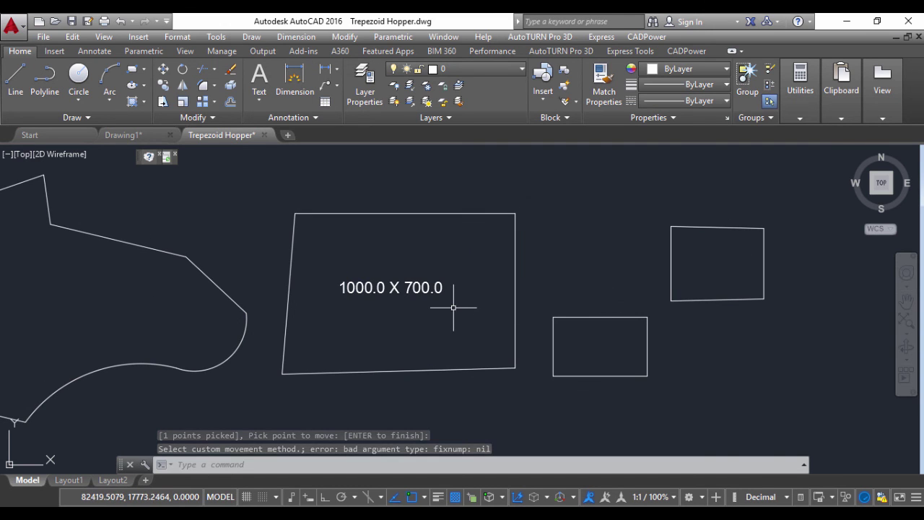
scroll(450, 310, "up", 2)
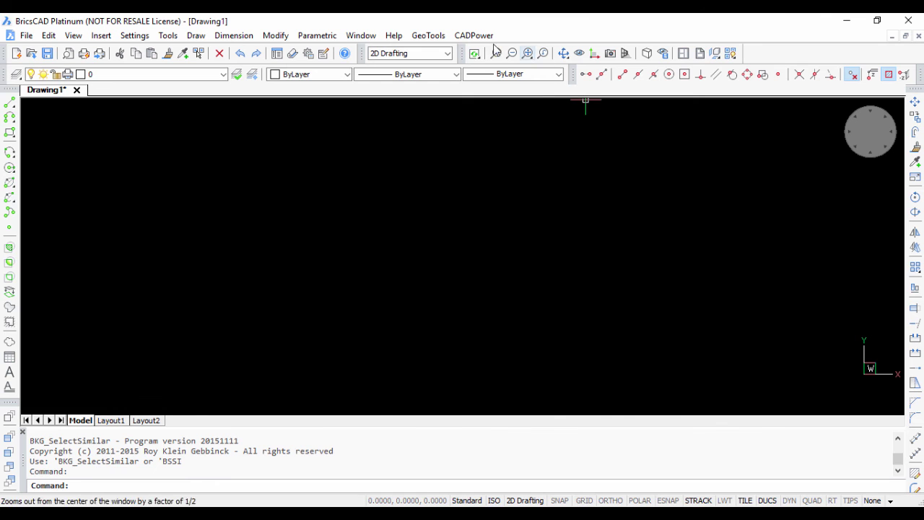
- Show CADPower's Polyline Tools > Vertex Management menu listing the Multiple Vertex Editor
left_click(471, 36)
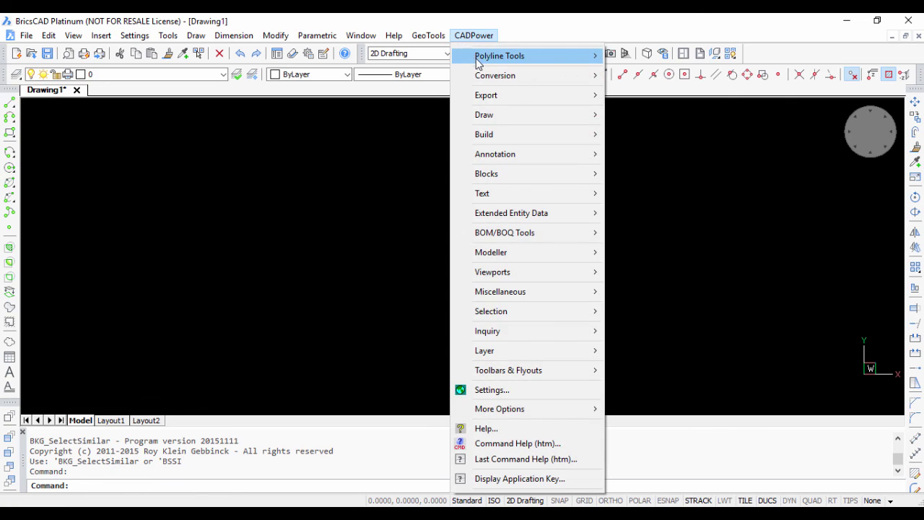
mouse_move(573, 55)
mouse_move(646, 94)
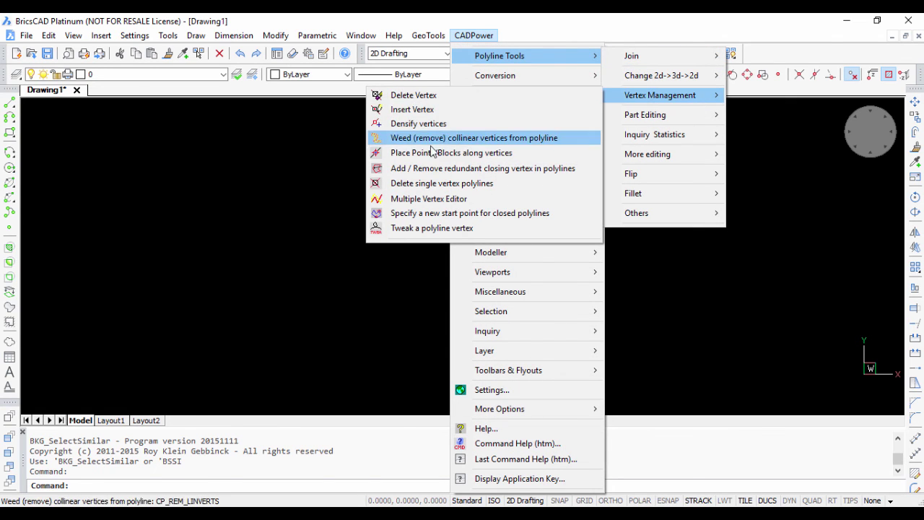